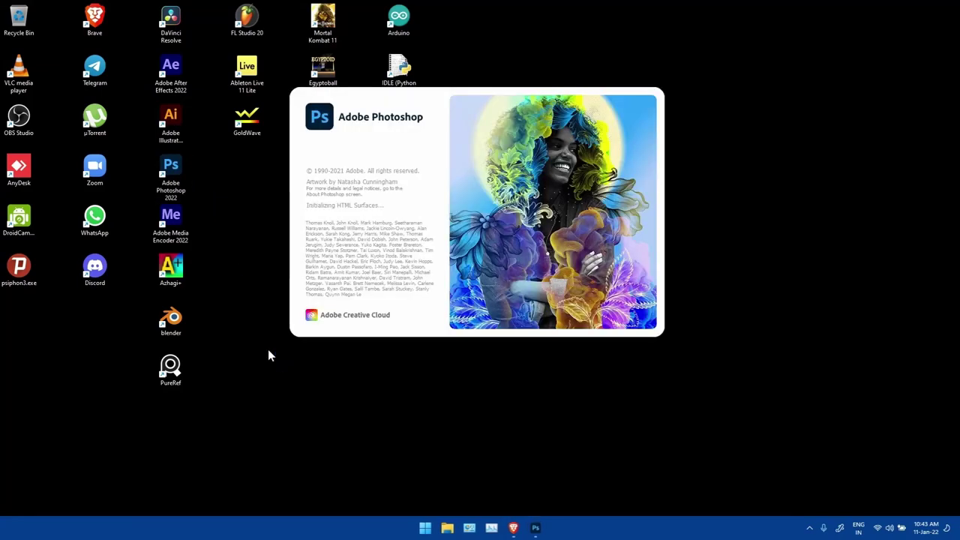
# Step: Create a new 2560 × 1440 px, 300 ppi, RGB 16-bit document
pyautogui.hotkey('ctrl', 'n')
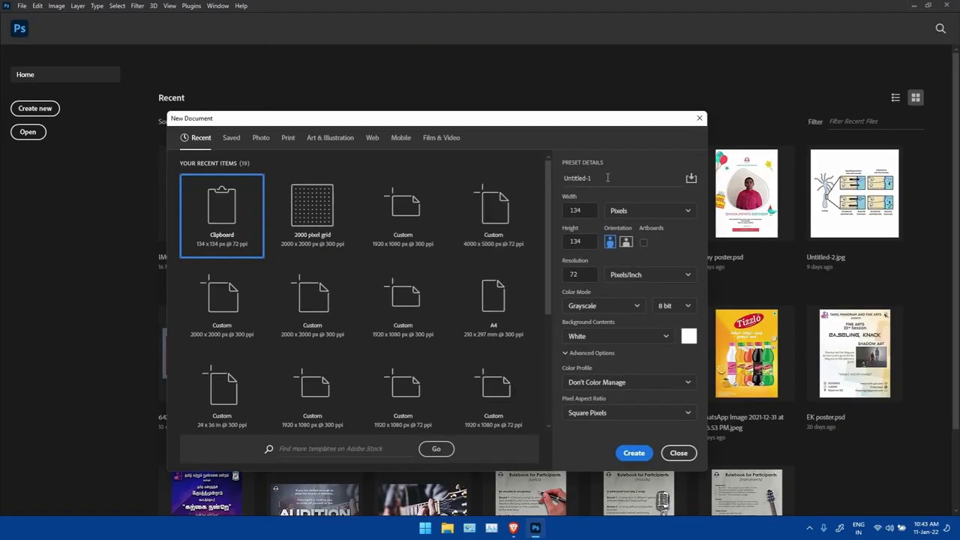
pyautogui.write('2560')
pyautogui.doubleClick(575, 240)
pyautogui.write('1440')
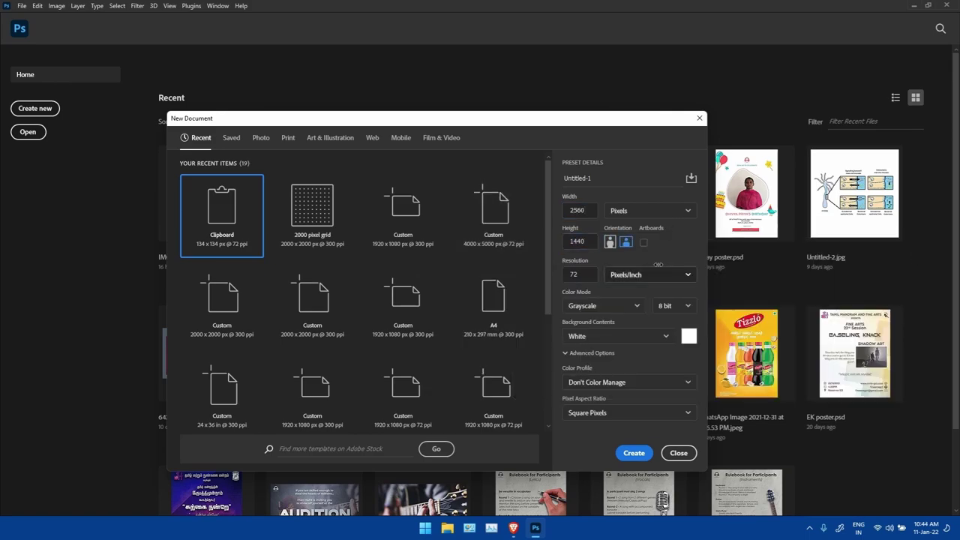
pyautogui.doubleClick(574, 275)
pyautogui.write('300')
pyautogui.click(604, 306)
pyautogui.click(665, 306)
pyautogui.click(665, 341)
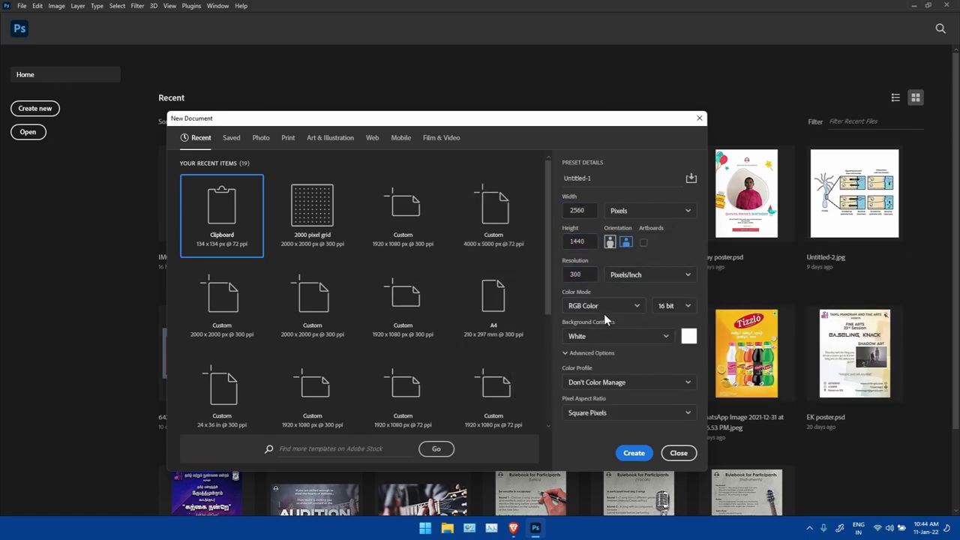
pyautogui.click(636, 454)
# Step: Add a new empty layer, hide the panels and fit the canvas to the screen
pyautogui.hotkey('ctrl', 'shift', 'alt', 'n')
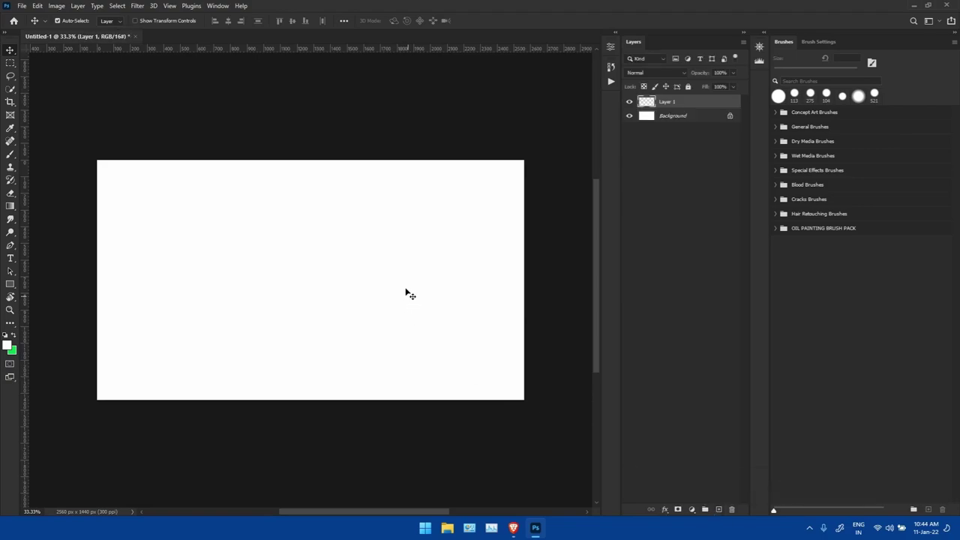
pyautogui.press('Tab')
pyautogui.hotkey('ctrl', '0')
pyautogui.click(461, 242)
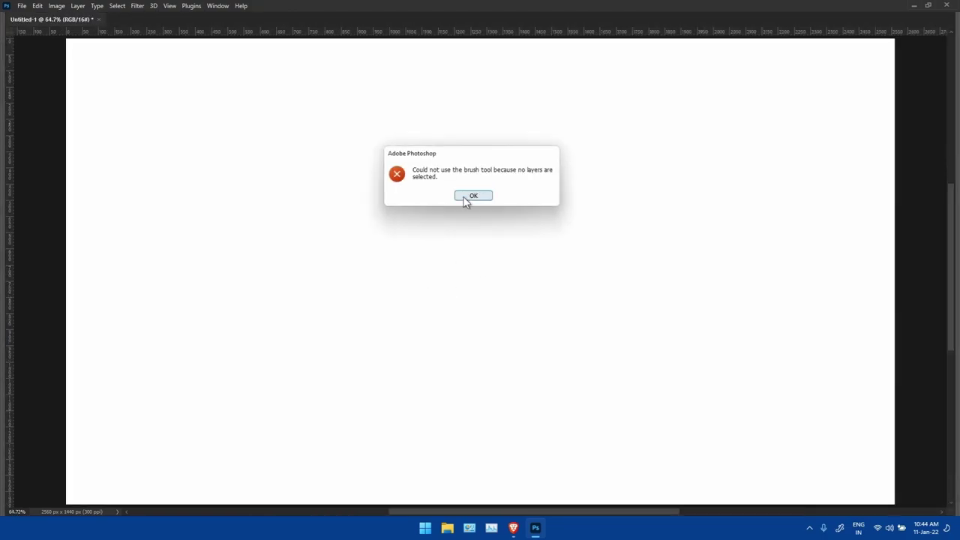
pyautogui.click(471, 196)
# Step: Make Layer 1 active and switch to the Brush tool, undoing a test dab
pyautogui.press('Tab')
pyautogui.click(672, 98)
pyautogui.press('Tab')
pyautogui.press('b')
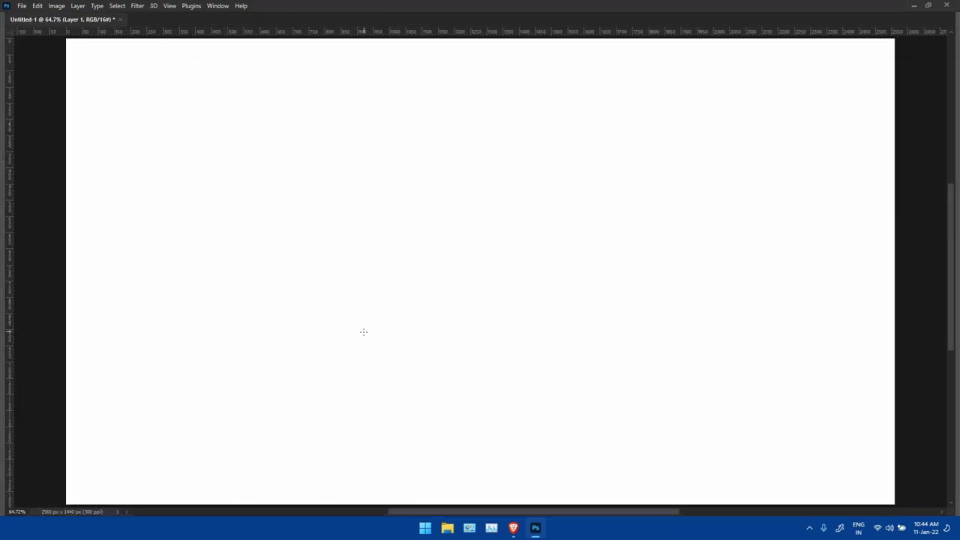
pyautogui.press('Tab')
pyautogui.press('Tab')
pyautogui.click(291, 358)
pyautogui.hotkey('ctrl', 'z')
pyautogui.press('Tab')
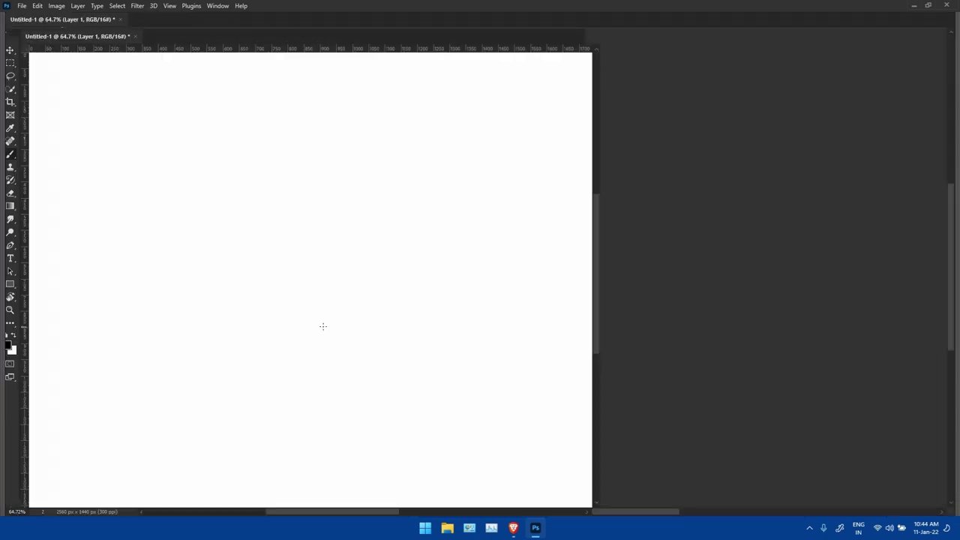
pyautogui.press('Tab')
# Step: Sketch the long curved hill line and shift it upward with Free Transform
pyautogui.moveTo(309, 378)
pyautogui.mouseDown()
pyautogui.moveTo(343, 347)
pyautogui.moveTo(510, 360)
pyautogui.mouseUp()
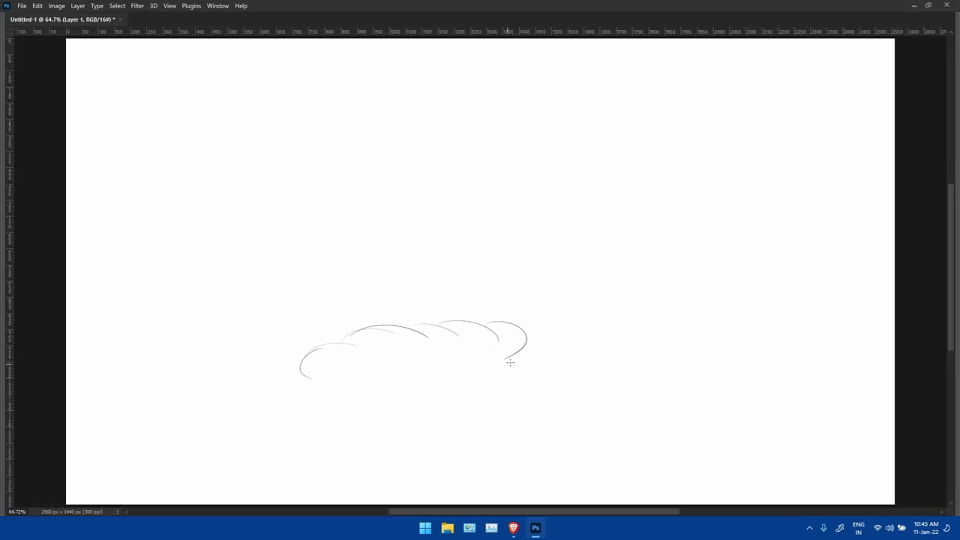
pyautogui.hotkey('ctrl', 'z')
pyautogui.moveTo(232, 401)
pyautogui.mouseDown()
pyautogui.moveTo(353, 356)
pyautogui.moveTo(600, 358)
pyautogui.moveTo(705, 391)
pyautogui.mouseUp()
pyautogui.moveTo(319, 370)
pyautogui.mouseDown()
pyautogui.moveTo(453, 335)
pyautogui.moveTo(518, 339)
pyautogui.mouseUp()
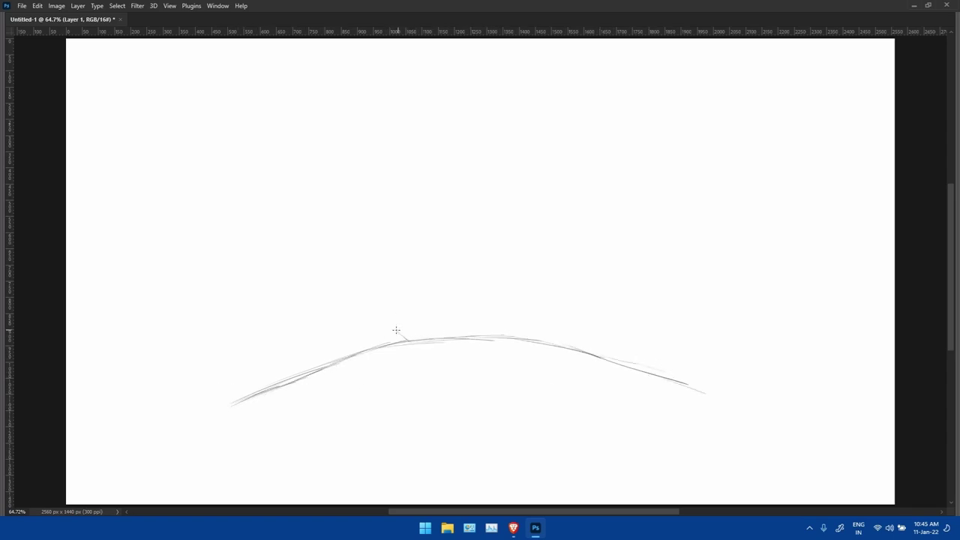
pyautogui.moveTo(407, 339)
pyautogui.mouseDown()
pyautogui.moveTo(368, 306)
pyautogui.moveTo(359, 284)
pyautogui.moveTo(482, 218)
pyautogui.moveTo(515, 319)
pyautogui.mouseUp()
pyautogui.hotkey('ctrl', 'z')
pyautogui.hotkey('ctrl', 't')
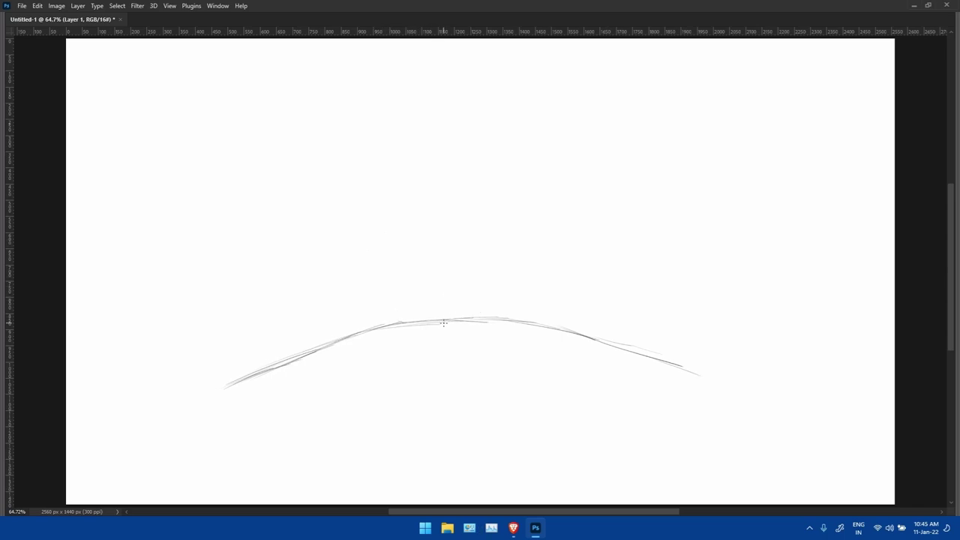
pyautogui.moveTo(733, 292); pyautogui.dragTo(733, 307)
pyautogui.press('Return')
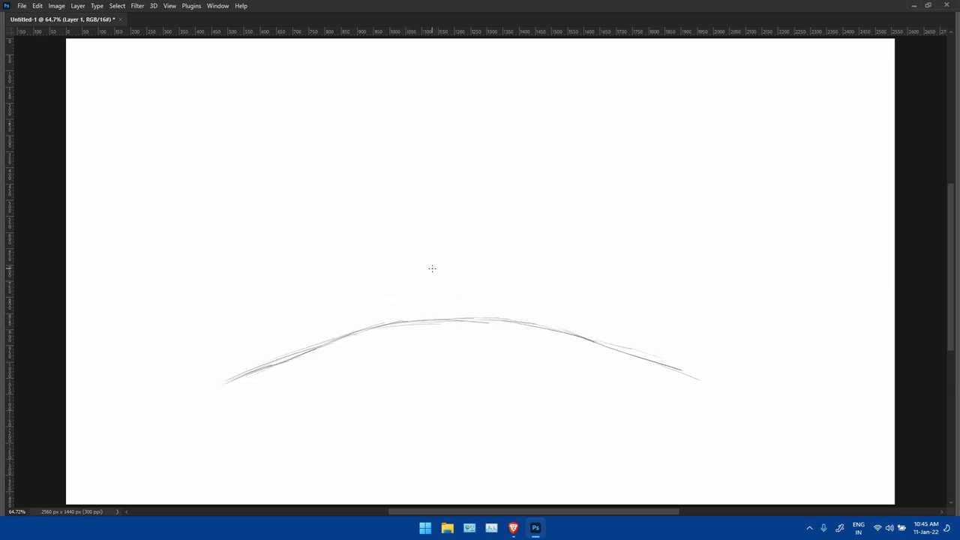
# Step: Sketch small marks above the hill peak, then erase them
pyautogui.moveTo(427, 256); pyautogui.dragTo(448, 319)
pyautogui.hotkey('ctrl', 'z')
pyautogui.moveTo(451, 275); pyautogui.dragTo(455, 315)
pyautogui.moveTo(422, 283); pyautogui.dragTo(422, 320)
pyautogui.press('e')
pyautogui.moveTo(426, 282); pyautogui.dragTo(439, 281)
pyautogui.scroll(3, 439, 280)
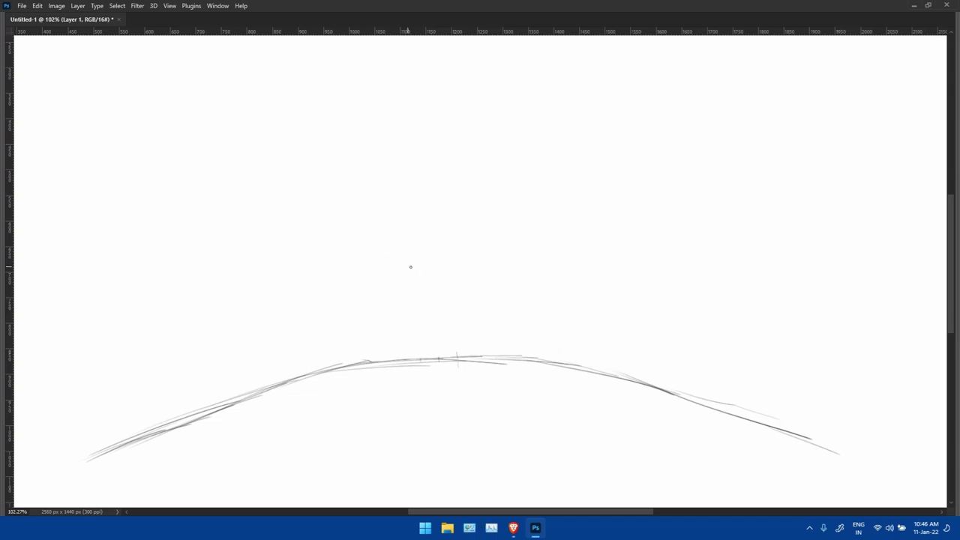
pyautogui.scroll(-3, 409, 298)
# Step: Try drawing a large circle above the hill, then undo the attempts
pyautogui.press('b')
pyautogui.moveTo(473, 313); pyautogui.dragTo(375, 323)
pyautogui.hotkey('ctrl', 'z')
pyautogui.hotkey('ctrl', 'z')
pyautogui.moveTo(408, 208)
pyautogui.mouseDown()
pyautogui.moveTo(542, 258)
pyautogui.moveTo(454, 210)
pyautogui.moveTo(394, 360)
pyautogui.mouseUp()
pyautogui.hotkey('ctrl', 'z')
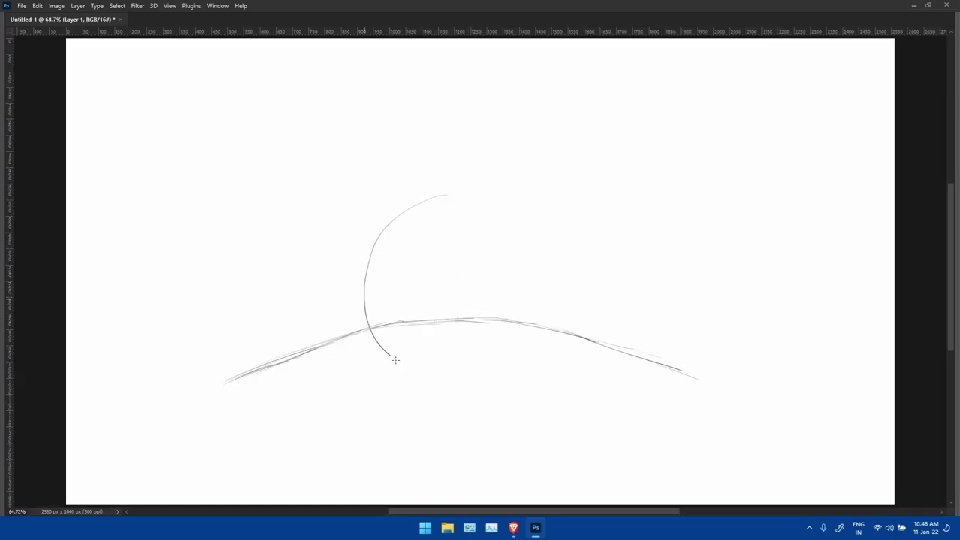
pyautogui.hotkey('ctrl', 'z')
# Step: Draw the large moon circle and sketch the figure's legs and torso on the hilltop
pyautogui.moveTo(435, 195)
pyautogui.mouseDown()
pyautogui.moveTo(365, 253)
pyautogui.moveTo(446, 196)
pyautogui.mouseUp()
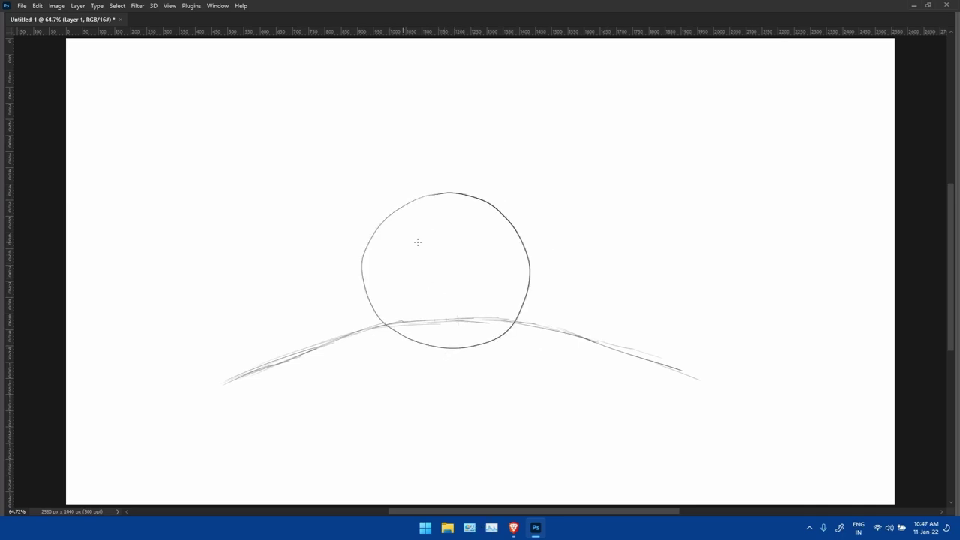
pyautogui.scroll(5, 442, 304)
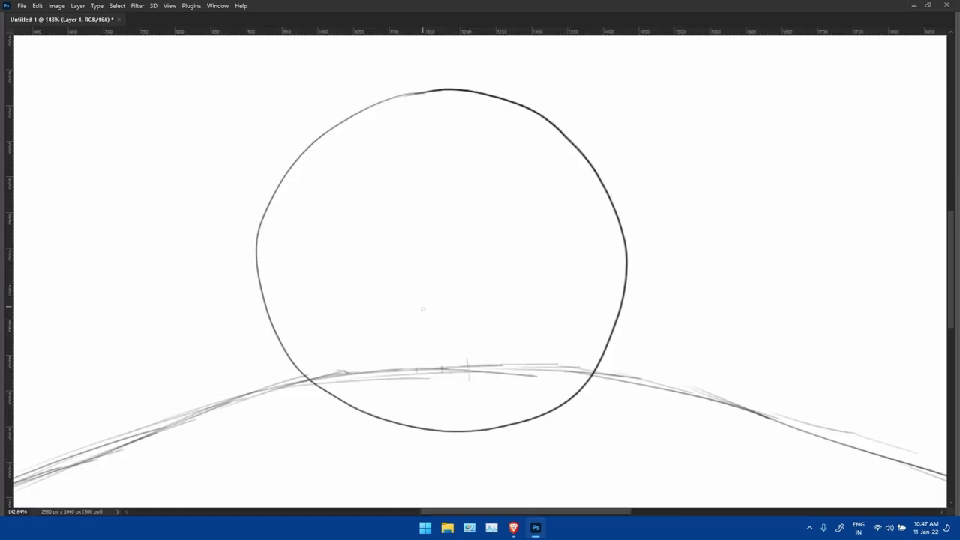
pyautogui.moveTo(424, 354); pyautogui.dragTo(427, 315)
pyautogui.moveTo(419, 371)
pyautogui.mouseDown()
pyautogui.moveTo(440, 368)
pyautogui.moveTo(444, 294)
pyautogui.mouseUp()
pyautogui.moveTo(404, 370)
pyautogui.mouseDown()
pyautogui.moveTo(408, 300)
pyautogui.moveTo(445, 293)
pyautogui.mouseUp()
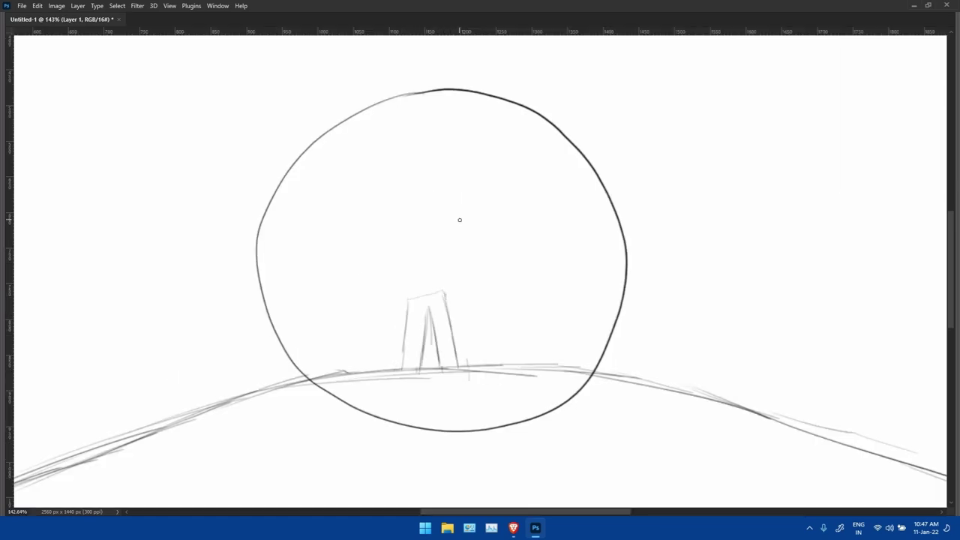
pyautogui.moveTo(453, 222); pyautogui.dragTo(443, 291)
pyautogui.moveTo(432, 242); pyautogui.dragTo(443, 225)
pyautogui.moveTo(390, 257); pyautogui.dragTo(384, 309)
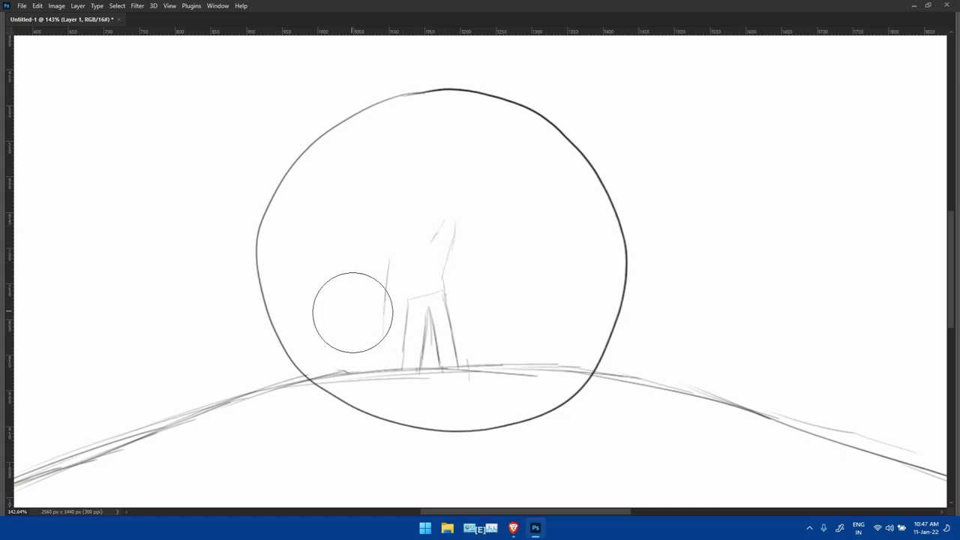
# Step: Rework the figure's arm strokes, erasing the first raised-arm attempt
pyautogui.keyDown('alt'); pyautogui.rightClick(310, 285); pyautogui.keyUp('alt')
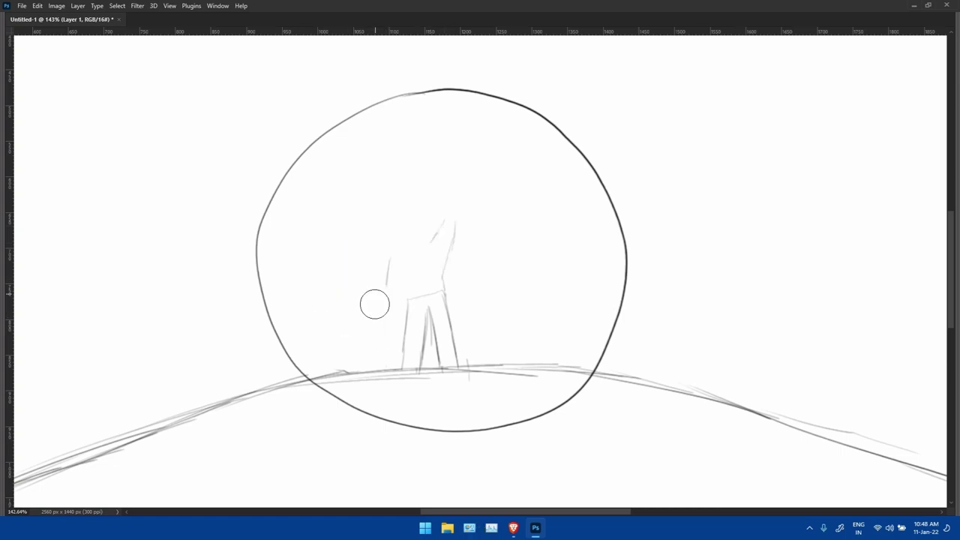
pyautogui.hotkey('ctrl', 'z')
pyautogui.moveTo(424, 227)
pyautogui.mouseDown()
pyautogui.moveTo(429, 245)
pyautogui.moveTo(426, 228)
pyautogui.moveTo(386, 309)
pyautogui.mouseUp()
pyautogui.press('e')
pyautogui.moveTo(421, 234)
pyautogui.mouseDown()
pyautogui.moveTo(461, 226)
pyautogui.moveTo(409, 250)
pyautogui.moveTo(443, 291)
pyautogui.mouseUp()
pyautogui.moveTo(409, 204)
pyautogui.mouseDown()
pyautogui.moveTo(403, 234)
pyautogui.moveTo(447, 216)
pyautogui.mouseUp()
pyautogui.hotkey('ctrl', 'z')
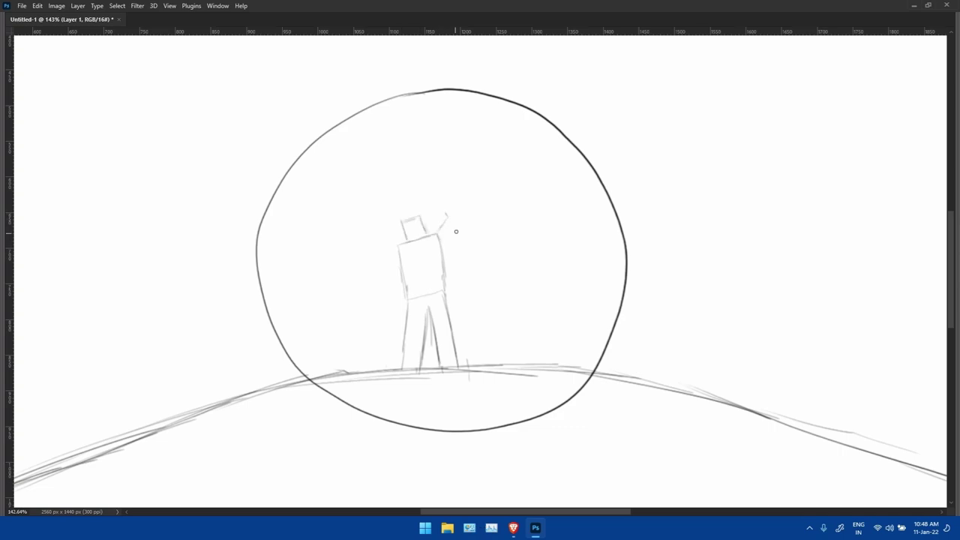
# Step: Sketch the raised arm, the hanging left arm and the small heart in the hand
pyautogui.moveTo(443, 252); pyautogui.dragTo(462, 216)
pyautogui.moveTo(398, 245); pyautogui.dragTo(385, 306)
pyautogui.moveTo(401, 259); pyautogui.dragTo(385, 307)
pyautogui.moveTo(442, 205)
pyautogui.mouseDown()
pyautogui.moveTo(419, 173)
pyautogui.moveTo(429, 187)
pyautogui.moveTo(400, 219)
pyautogui.mouseUp()
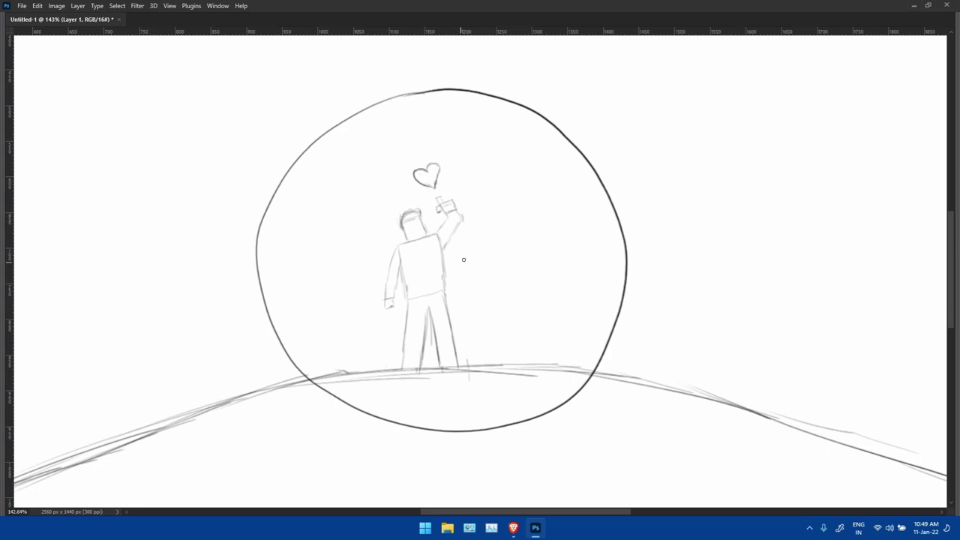
pyautogui.scroll(-4, 463, 259)
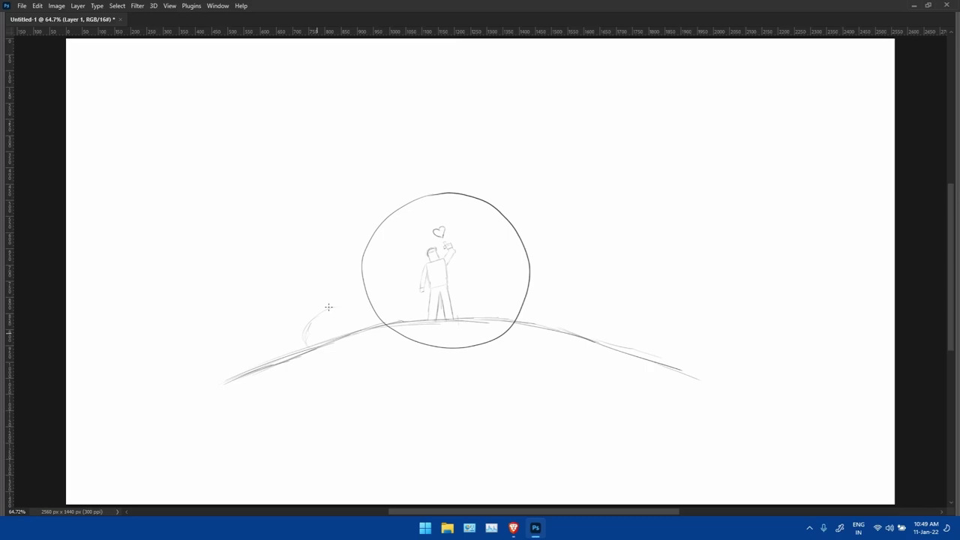
# Step: Sketch cloud shapes on both sides of the moon and darken the figure into a silhouette
pyautogui.moveTo(529, 319); pyautogui.dragTo(591, 334)
pyautogui.moveTo(284, 345); pyautogui.dragTo(342, 295)
pyautogui.moveTo(534, 271); pyautogui.dragTo(613, 343)
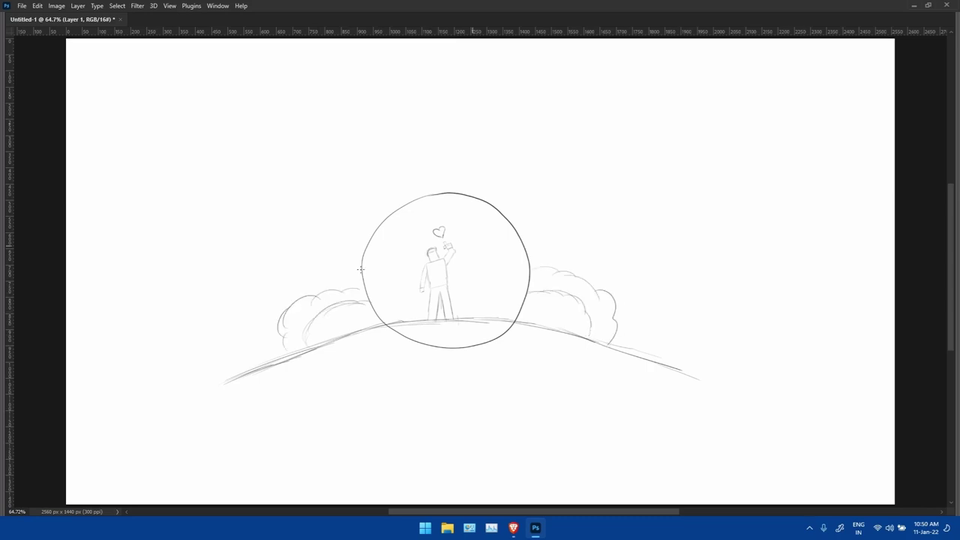
pyautogui.moveTo(361, 269); pyautogui.dragTo(501, 269)
pyautogui.moveTo(424, 216)
pyautogui.mouseDown()
pyautogui.moveTo(451, 301)
pyautogui.moveTo(429, 358)
pyautogui.mouseUp()
pyautogui.moveTo(411, 259); pyautogui.dragTo(406, 300)
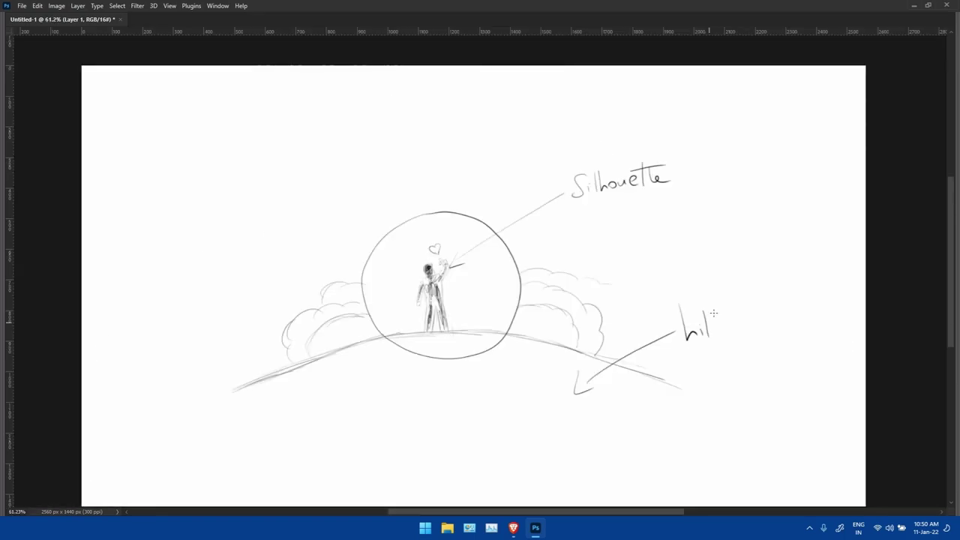
# Step: Write the 'clouds' label with an arrow on the right
pyautogui.moveTo(716, 308); pyautogui.dragTo(717, 339)
pyautogui.moveTo(668, 241); pyautogui.dragTo(612, 277)
pyautogui.moveTo(616, 259); pyautogui.dragTo(627, 277)
pyautogui.moveTo(689, 229); pyautogui.dragTo(683, 242)
pyautogui.moveTo(702, 216); pyautogui.dragTo(704, 240)
pyautogui.moveTo(711, 229); pyautogui.dragTo(750, 239)
pyautogui.moveTo(761, 225); pyautogui.dragTo(754, 239)
# Step: Dot several stars around the sky
pyautogui.click(399, 172)
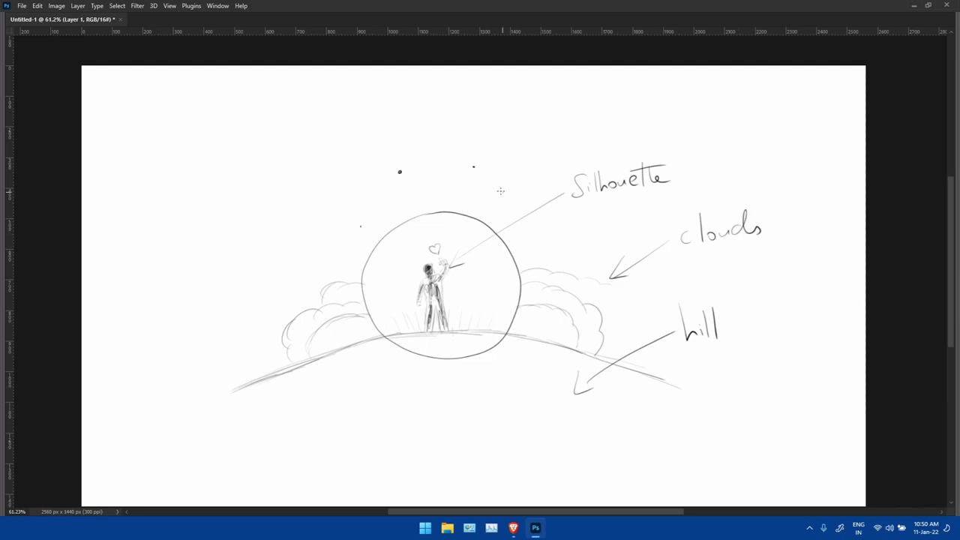
pyautogui.click(537, 125)
pyautogui.click(539, 253)
pyautogui.click(273, 283)
pyautogui.click(273, 285)
# Step: Write the 'lit planet here?' note with an arrow and circle
pyautogui.moveTo(260, 129); pyautogui.dragTo(294, 113)
pyautogui.moveTo(307, 98); pyautogui.dragTo(327, 112)
pyautogui.moveTo(349, 101); pyautogui.dragTo(360, 101)
pyautogui.moveTo(330, 129); pyautogui.dragTo(336, 150)
pyautogui.moveTo(335, 166)
pyautogui.mouseDown()
pyautogui.moveTo(352, 168)
pyautogui.moveTo(375, 124)
pyautogui.mouseUp()
pyautogui.moveTo(386, 118); pyautogui.dragTo(432, 104)
pyautogui.moveTo(434, 92); pyautogui.dragTo(438, 105)
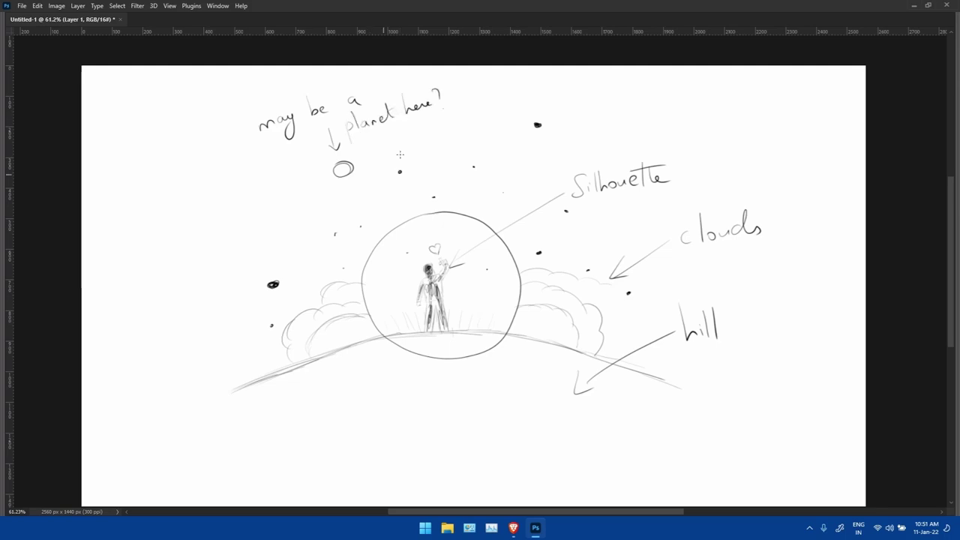
pyautogui.moveTo(367, 96); pyautogui.dragTo(373, 84)
pyautogui.moveTo(377, 95); pyautogui.dragTo(386, 88)
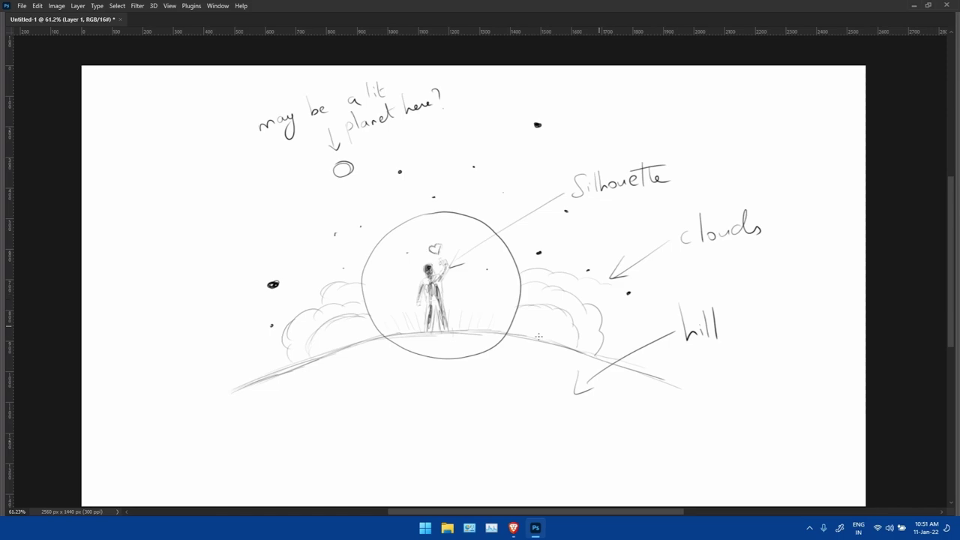
# Step: Write 'Dark Blue bg' at the upper left and draw an arrow to the left cloud
pyautogui.moveTo(101, 162); pyautogui.dragTo(133, 180)
pyautogui.moveTo(117, 210); pyautogui.dragTo(171, 225)
pyautogui.moveTo(150, 263); pyautogui.dragTo(182, 287)
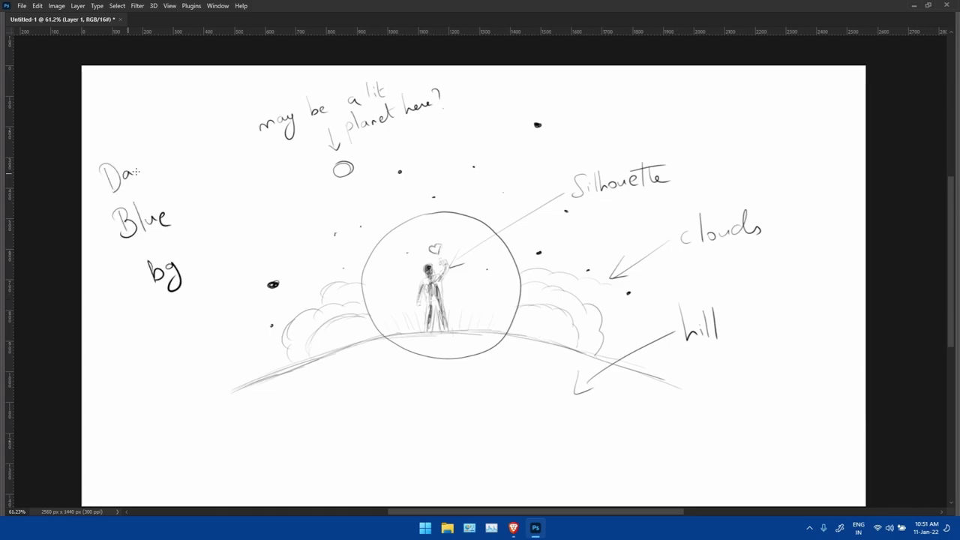
pyautogui.moveTo(136, 149); pyautogui.dragTo(149, 172)
pyautogui.moveTo(246, 350); pyautogui.dragTo(297, 343)
# Step: Label the left clouds 'Med. blue clouds'
pyautogui.moveTo(134, 367); pyautogui.dragTo(176, 353)
pyautogui.moveTo(181, 356); pyautogui.dragTo(182, 357)
pyautogui.moveTo(193, 333); pyautogui.dragTo(223, 335)
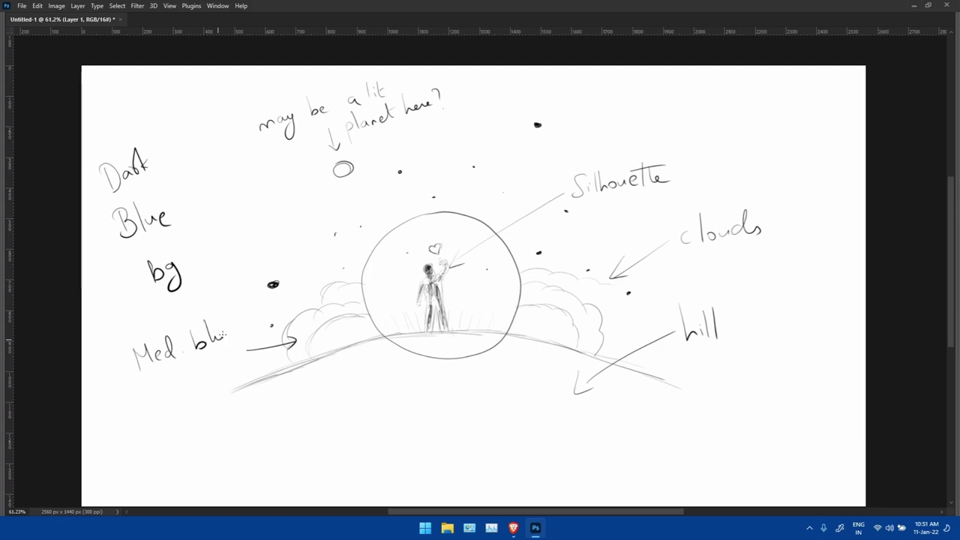
pyautogui.moveTo(223, 334); pyautogui.dragTo(235, 330)
pyautogui.moveTo(180, 375); pyautogui.dragTo(239, 362)
# Step: Draw an arrow to the moon and write the 'very light blue/white' moon note
pyautogui.moveTo(513, 165); pyautogui.dragTo(458, 219)
pyautogui.moveTo(458, 208); pyautogui.dragTo(467, 217)
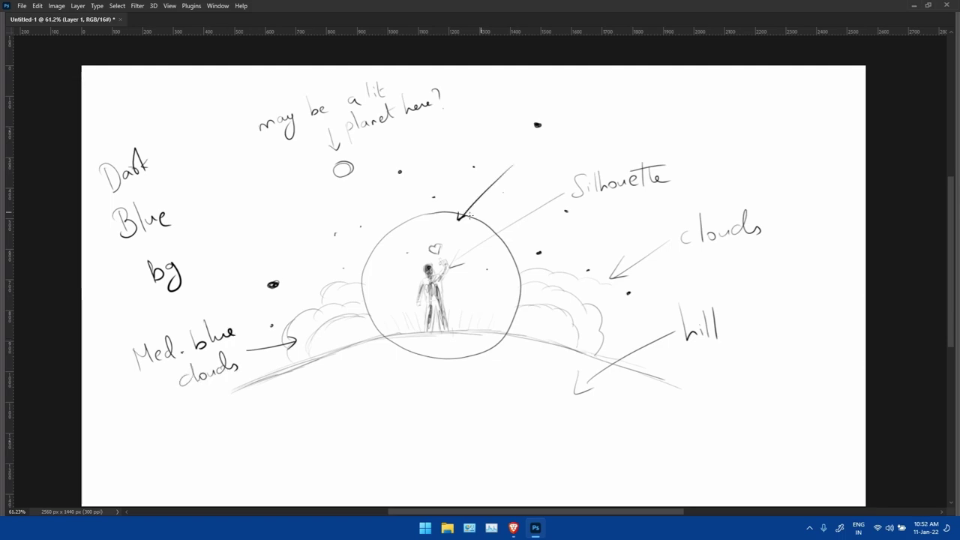
pyautogui.moveTo(527, 146); pyautogui.dragTo(818, 109)
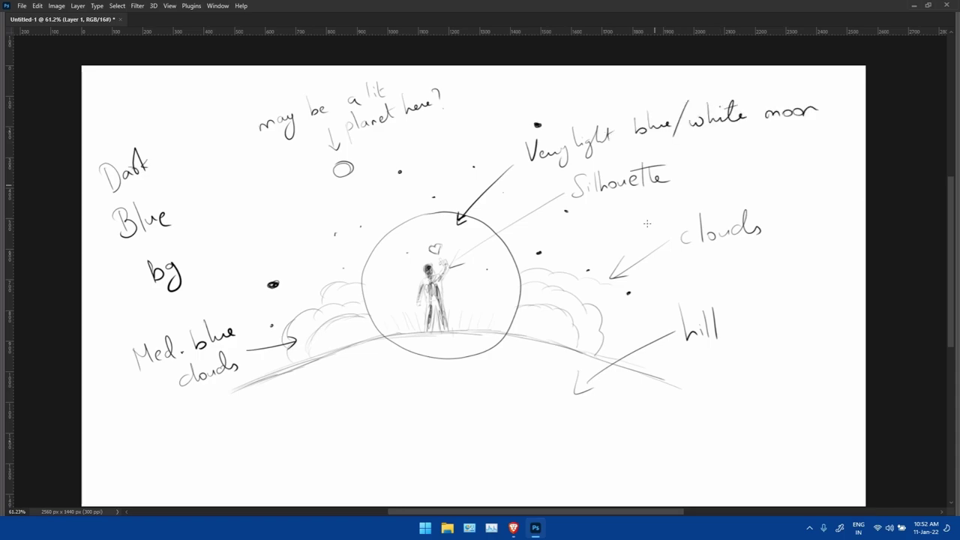
# Step: Ink the figure in bold strokes with a solid black head, fit the view and minimise Photoshop
pyautogui.scroll(5, 431, 270)
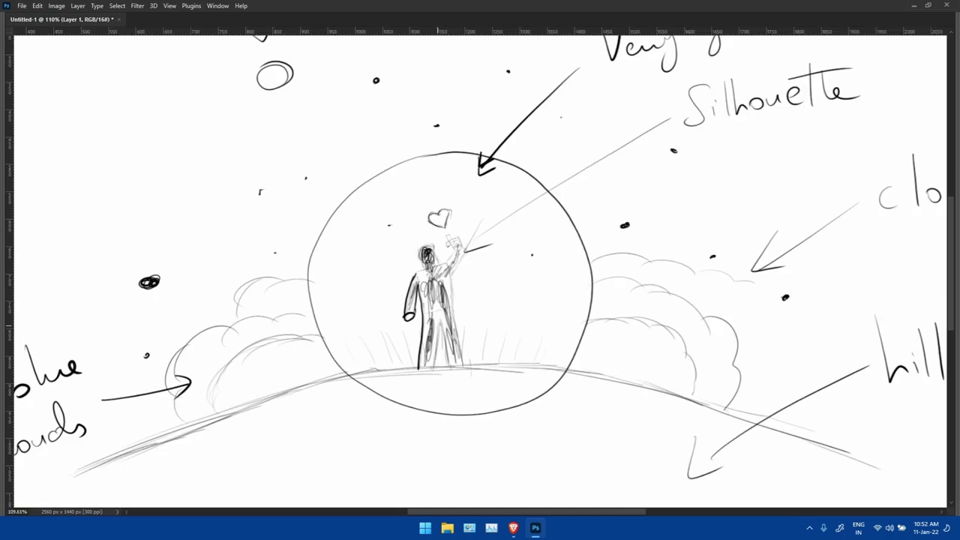
pyautogui.moveTo(419, 259); pyautogui.dragTo(465, 368)
pyautogui.moveTo(448, 262)
pyautogui.mouseDown()
pyautogui.moveTo(458, 241)
pyautogui.moveTo(432, 262)
pyautogui.mouseUp()
pyautogui.moveTo(442, 212); pyautogui.dragTo(439, 227)
pyautogui.hotkey('ctrl', '0')
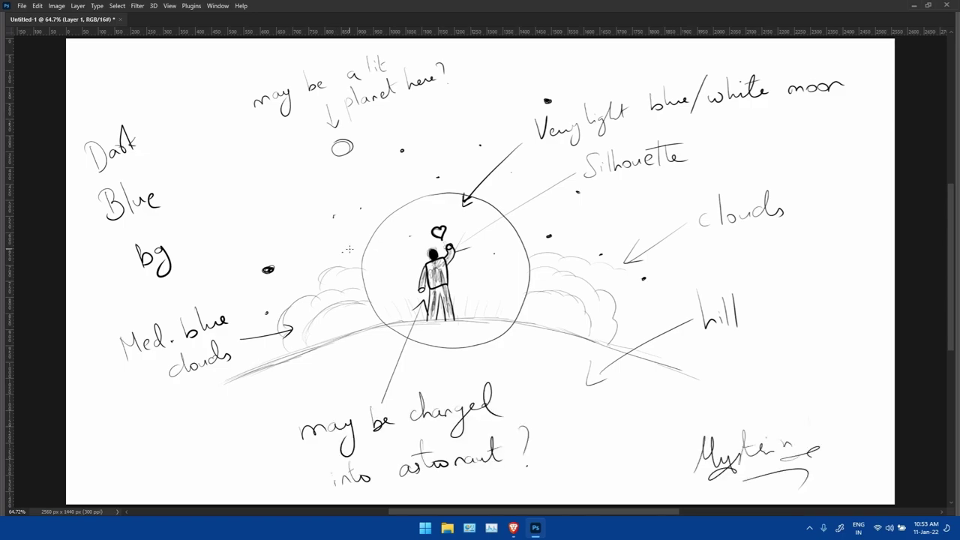
pyautogui.click(916, 7)
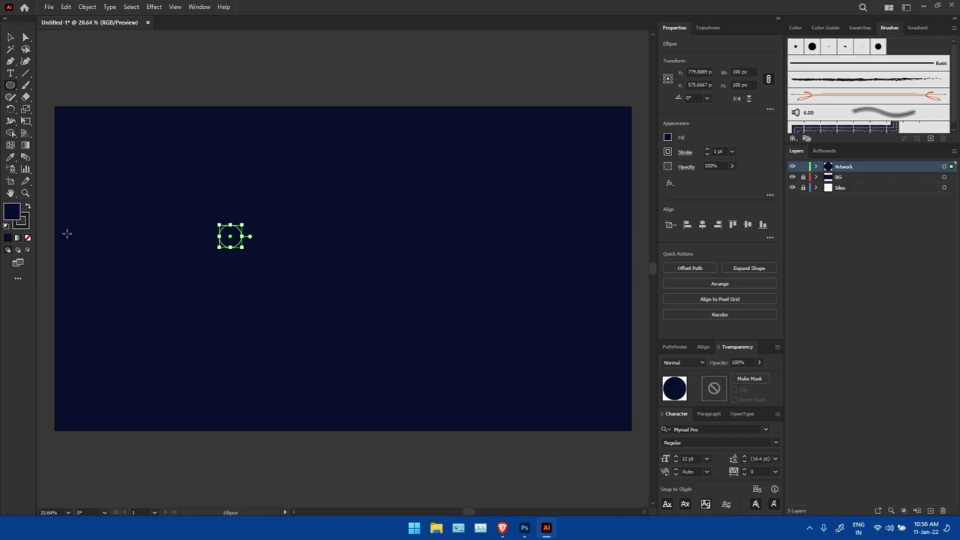
# Step: Make the circle white with no stroke and give the Clouds scatter brush 200% maximum spacing
pyautogui.press(',')
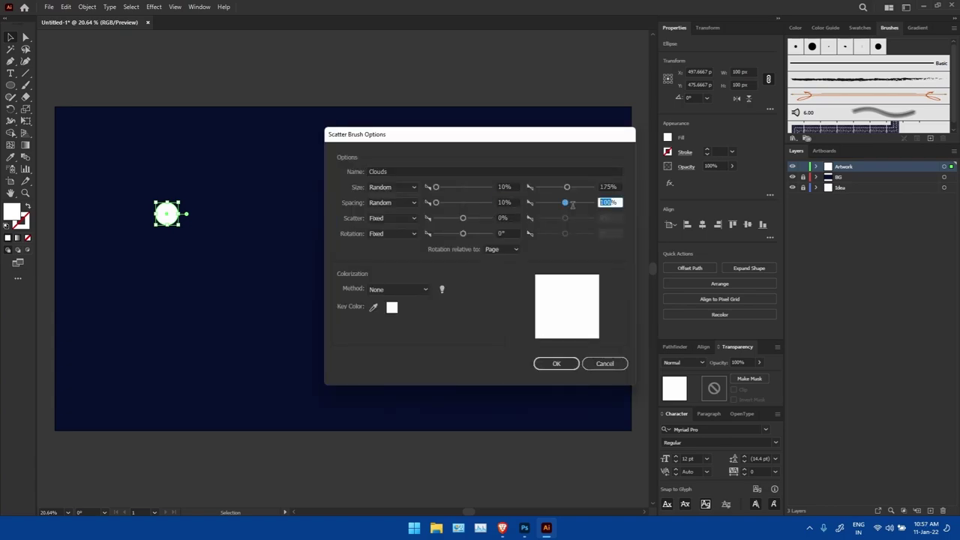
pyautogui.write('200')
pyautogui.press('Tab')
pyautogui.write('50')
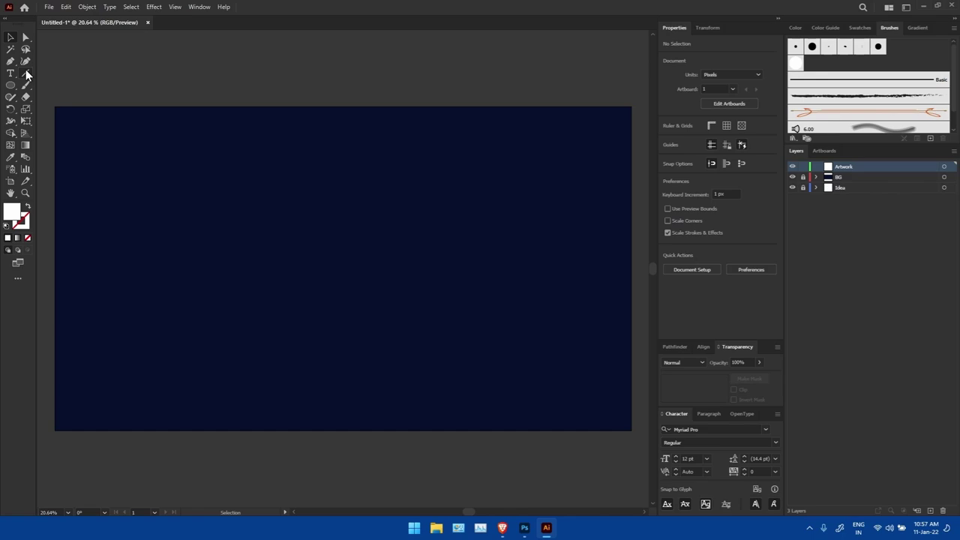
# Step: Paint a horizontal Clouds brush stroke across the navy artboard and select it
pyautogui.moveTo(176, 262); pyautogui.dragTo(466, 259)
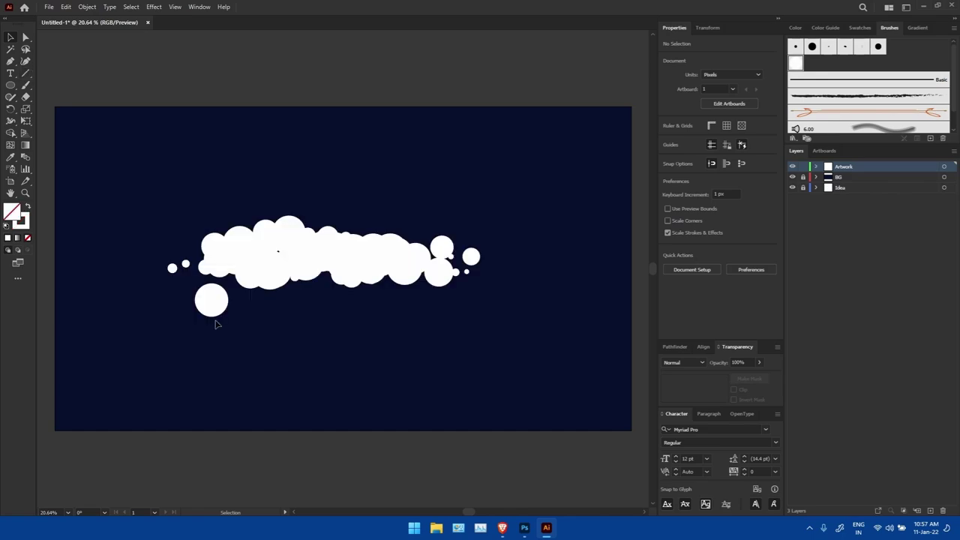
pyautogui.press('b')
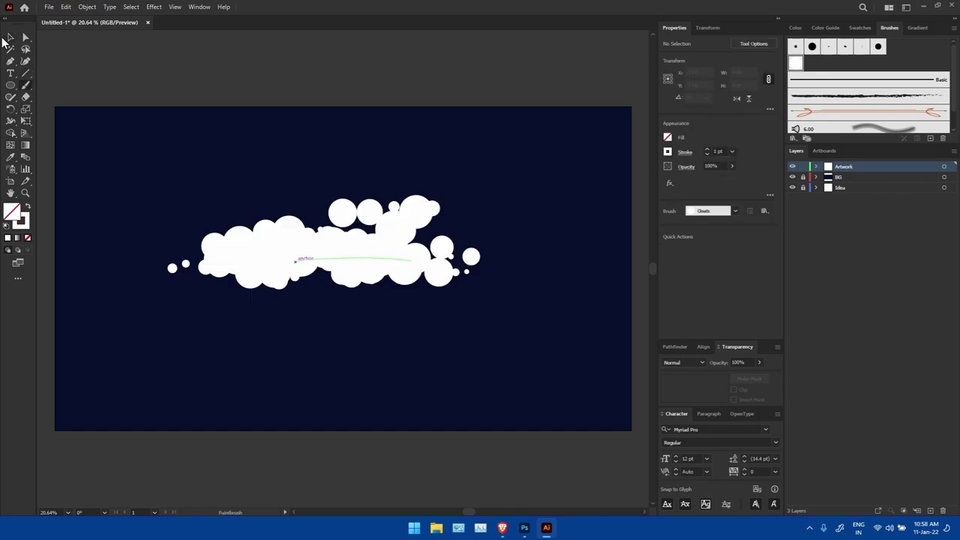
pyautogui.click(10, 36)
pyautogui.click(352, 259)
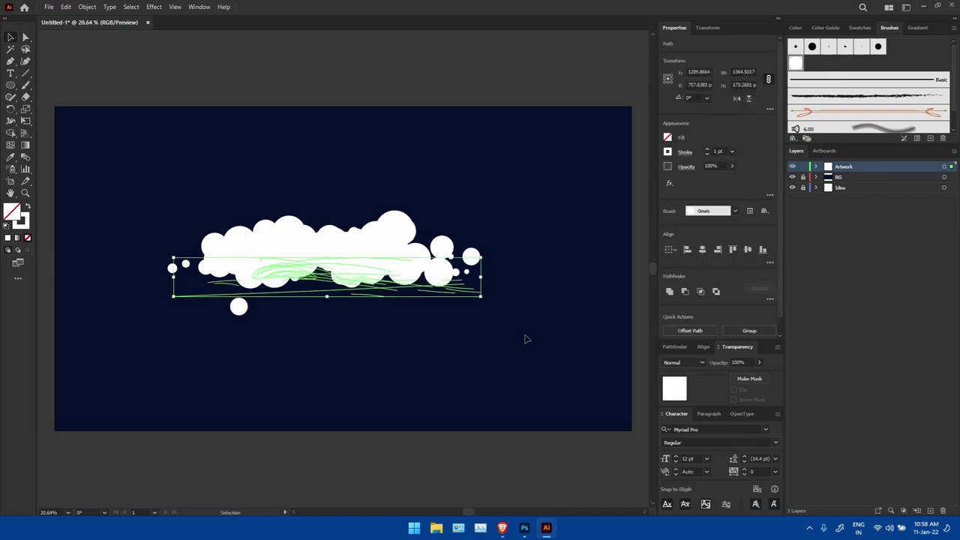
pyautogui.click(87, 7)
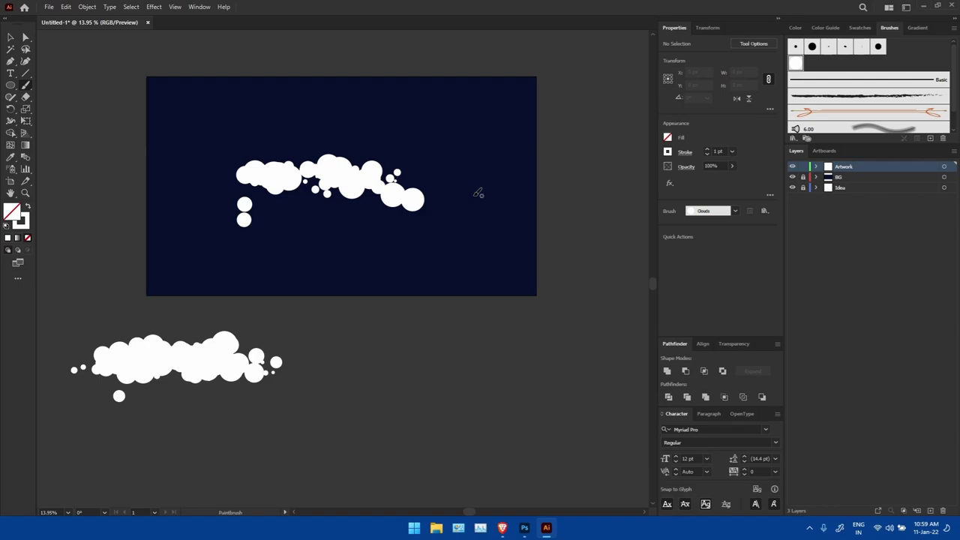
pyautogui.press('v')
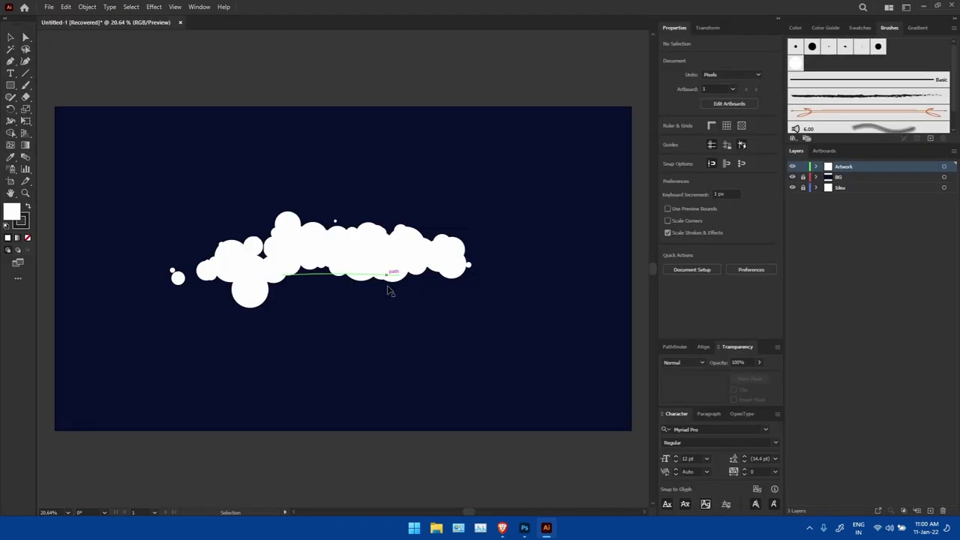
# Step: Move the cloud group off the artboard to the lower left and show the desktop
pyautogui.click(389, 291)
pyautogui.scroll(-1, 400, 240)
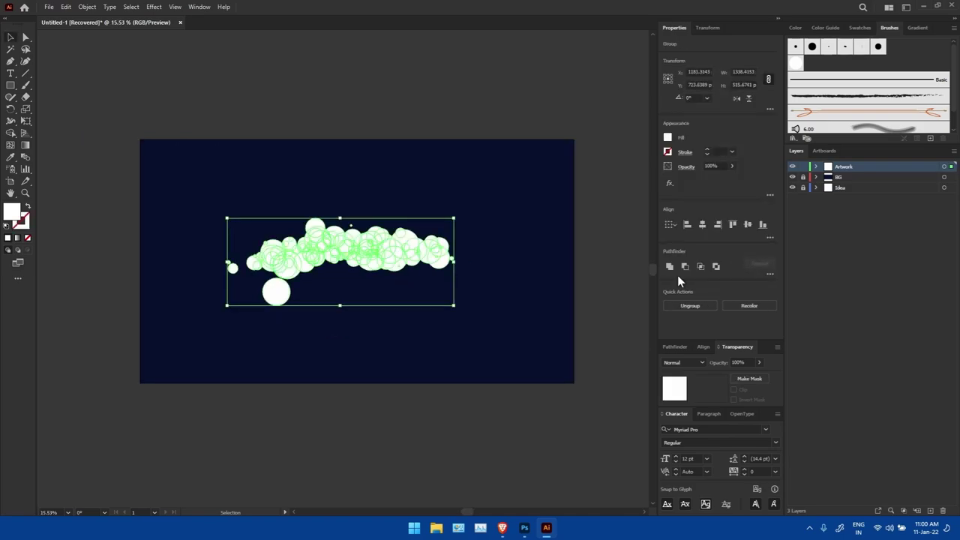
pyautogui.click(841, 188)
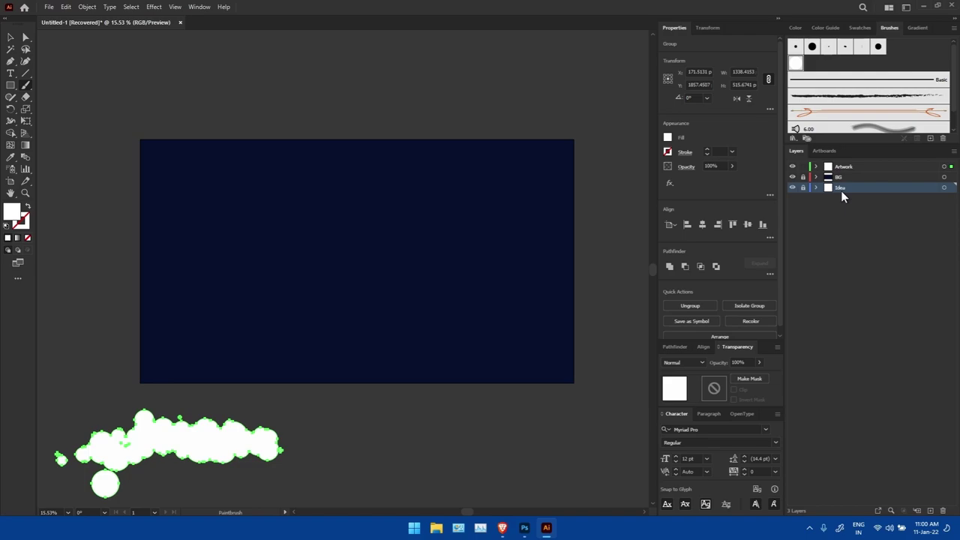
pyautogui.press('super+d')
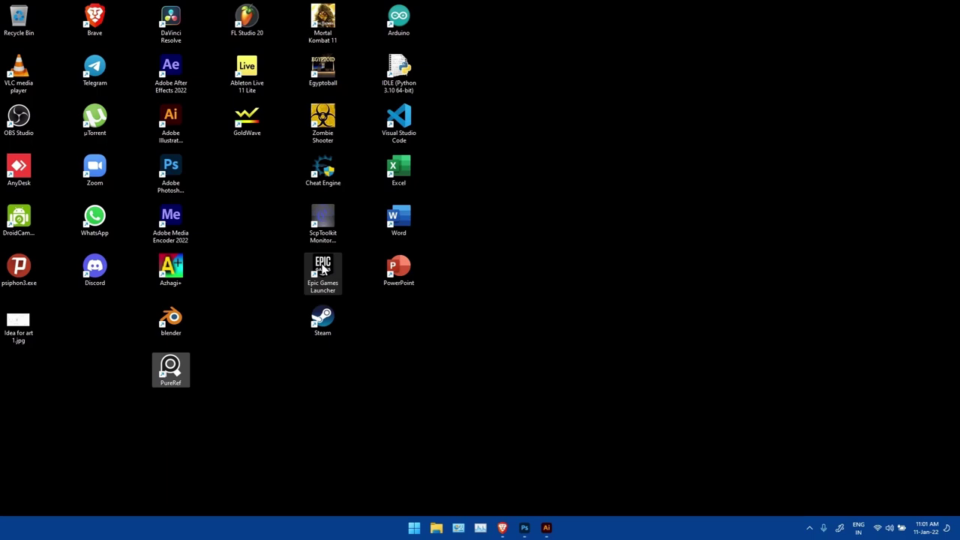
# Step: Float the sketch in PureRef and return to Illustrator's 1920×1080 New Document dialog
pyautogui.press('Return')
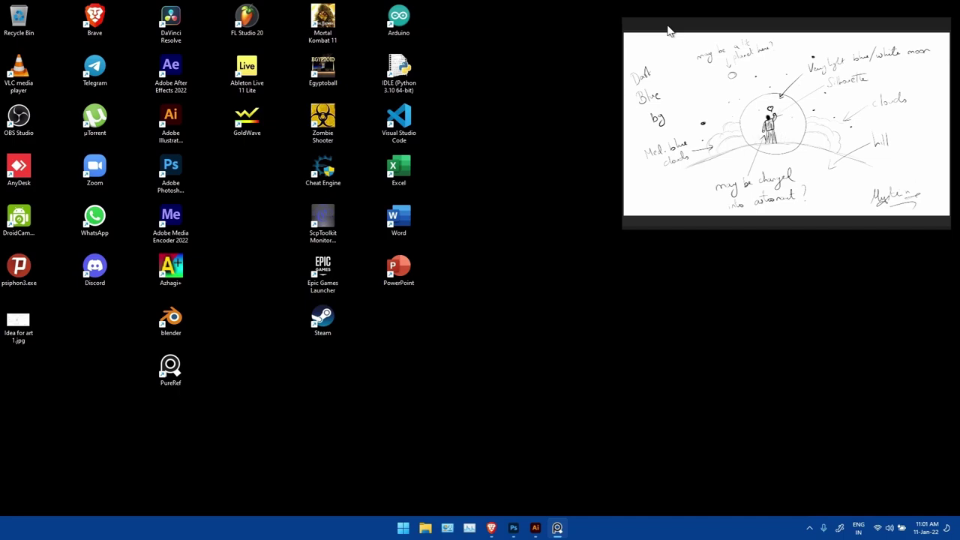
pyautogui.hotkey('alt', 'Tab')
pyautogui.press('Return')
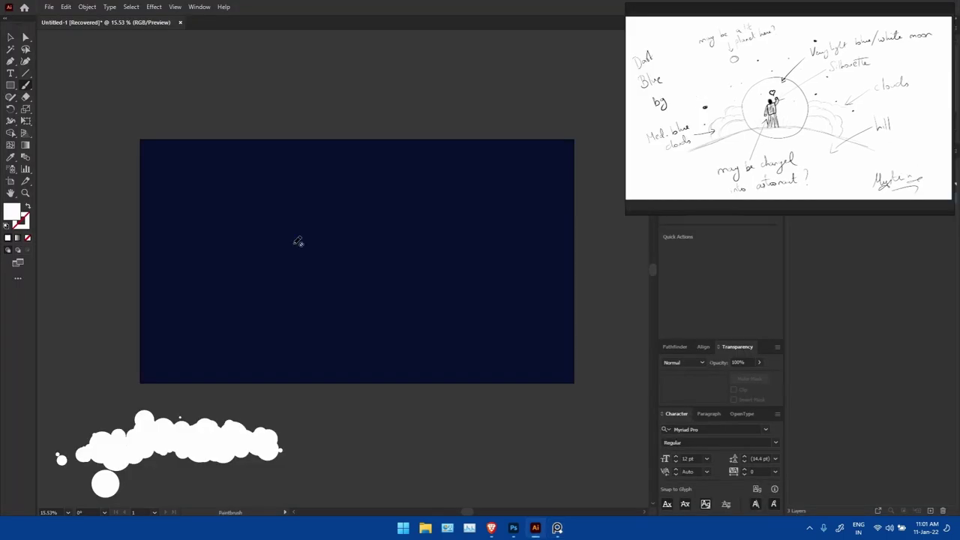
pyautogui.rightClick(763, 113)
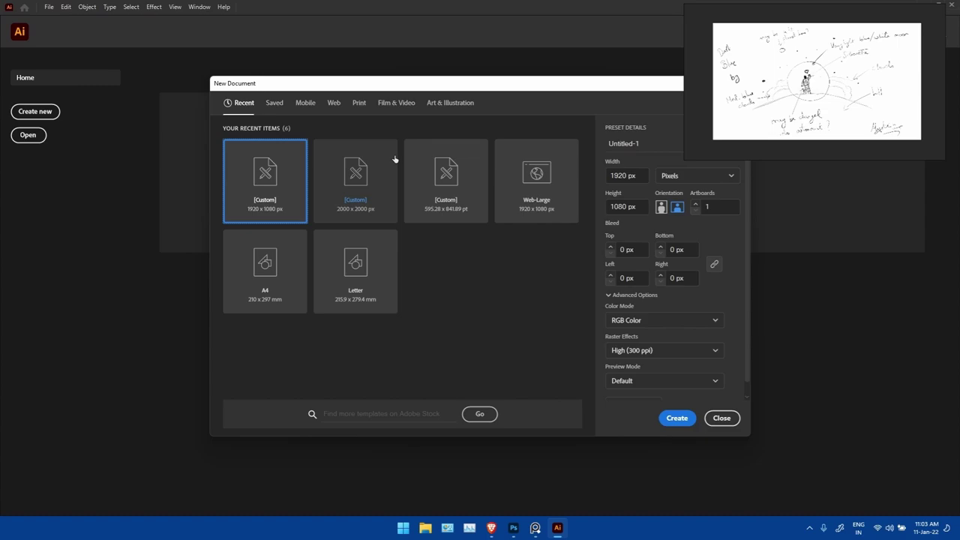
# Step: Create the new 1920×1080 document and begin building the cloud scatter brush
pyautogui.press('Return')
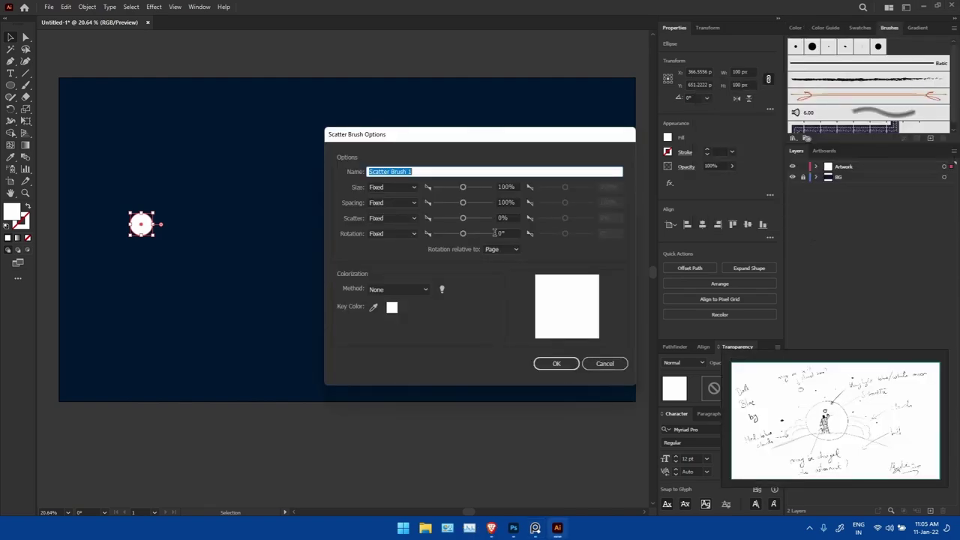
pyautogui.write('C')
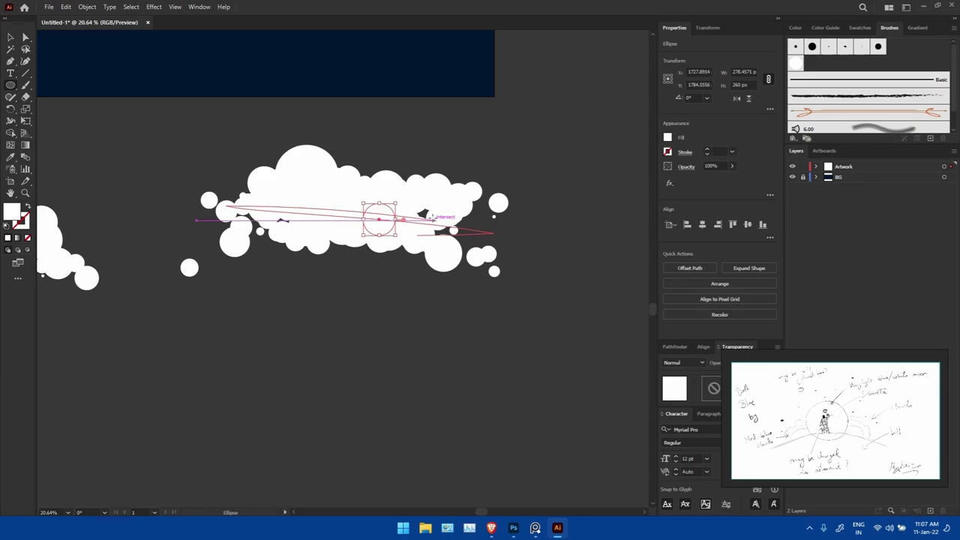
# Step: Select all the white cloud circles, bring up Pathfinder, then zoom out and deselect
pyautogui.press('v')
pyautogui.hotkey('ctrl', 'a')
pyautogui.click(674, 346)
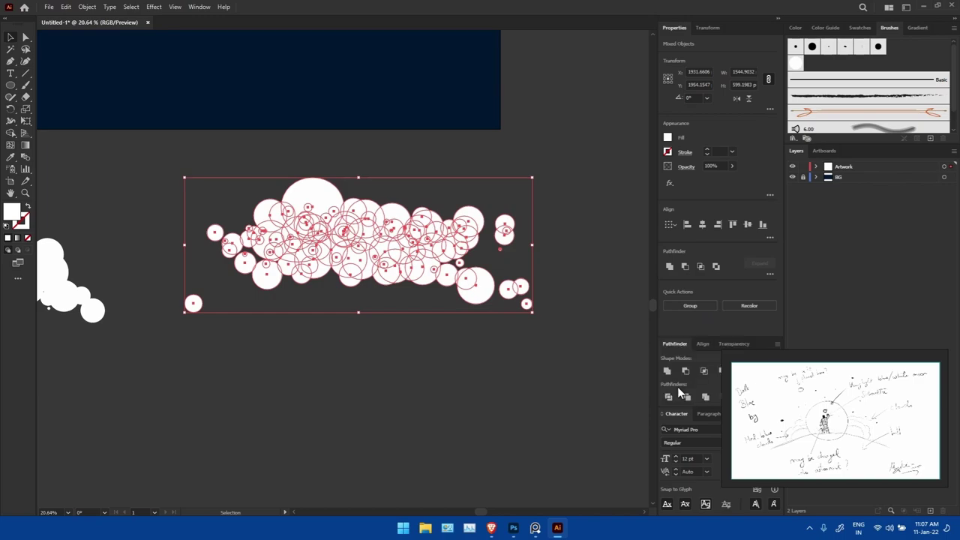
pyautogui.scroll(-3, 201, 222)
pyautogui.click(201, 222)
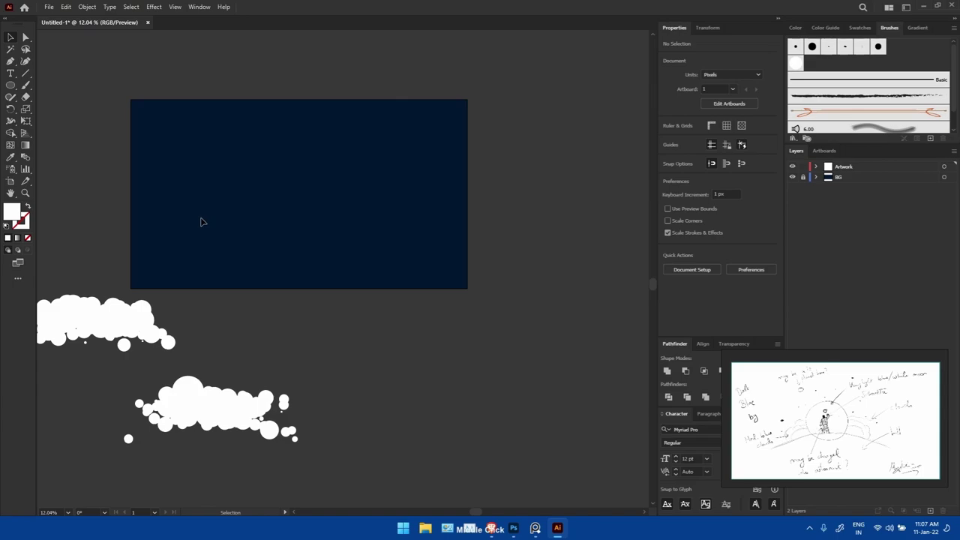
# Step: Expand the cloud brush stroke's appearance into separate circles from the Object menu
pyautogui.click(87, 7)
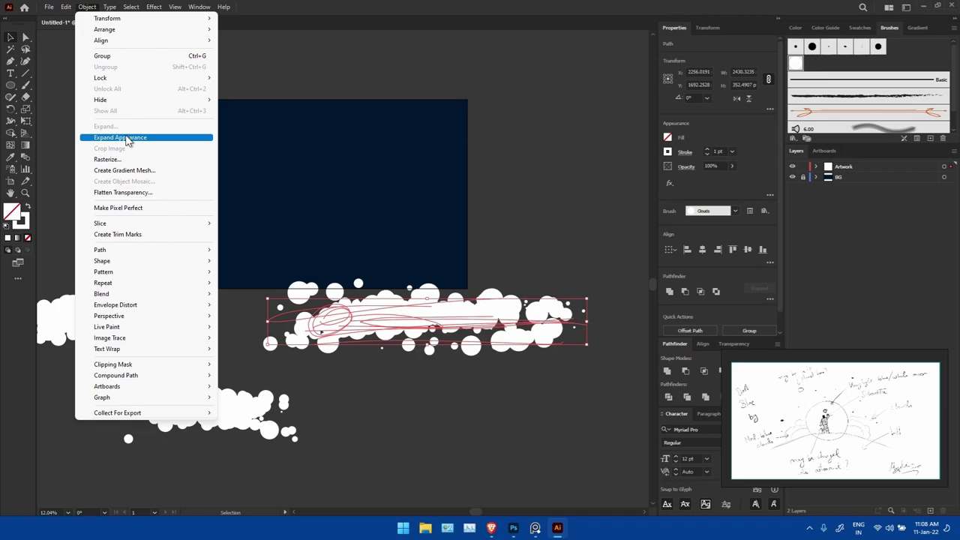
pyautogui.click(128, 138)
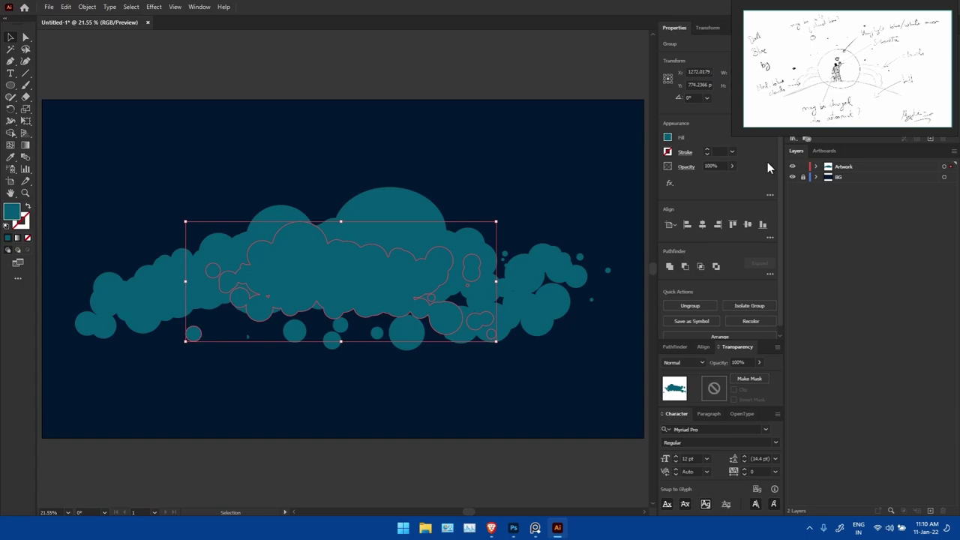
# Step: Select all cloud groups and nudge the back cloud group into position
pyautogui.hotkey('ctrl', 'a')
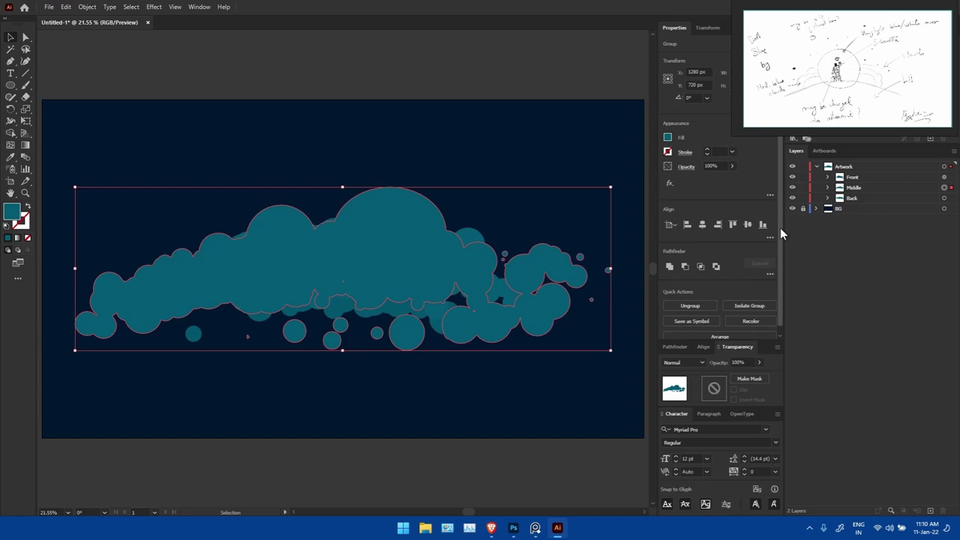
pyautogui.moveTo(367, 265); pyautogui.dragTo(382, 269)
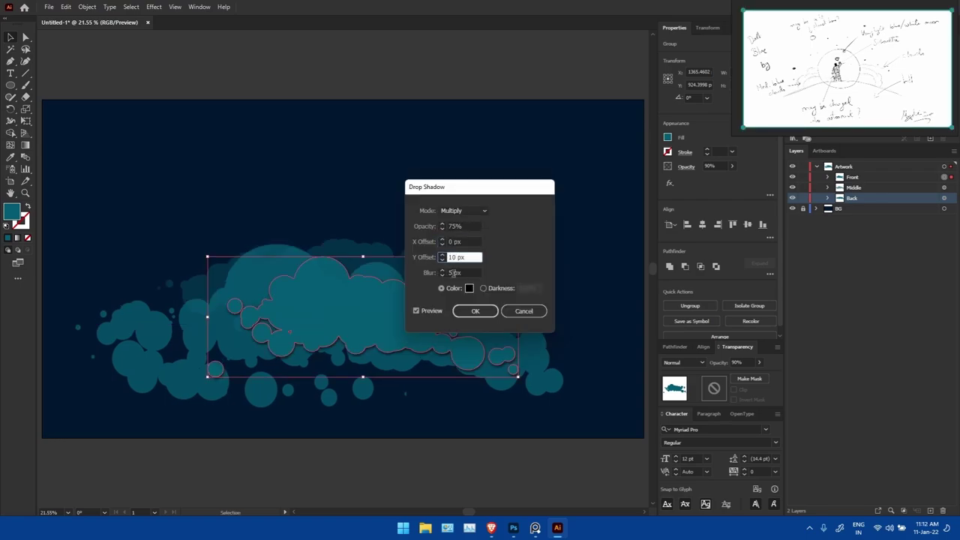
# Step: Apply the Multiply 75% drop shadow with 10 px Y offset and 5 px blur
pyautogui.press('Return')
pyautogui.click(424, 258)
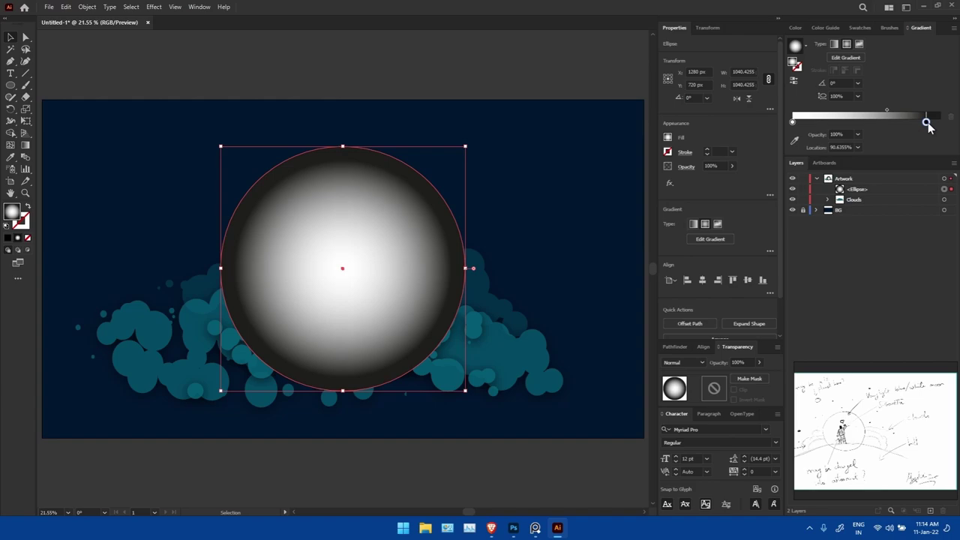
# Step: Mask the clouds with the gradient circle, then leave mask editing and deselect
pyautogui.click(749, 378)
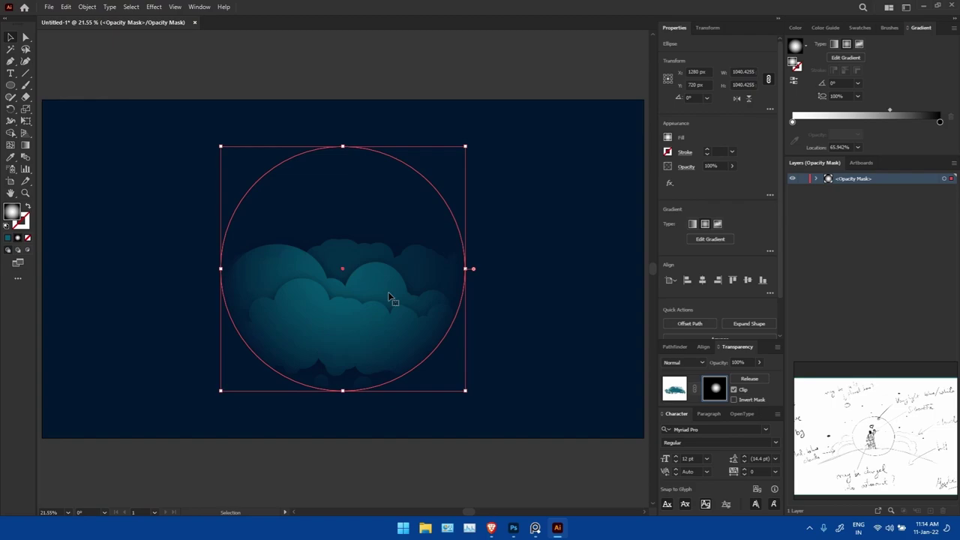
pyautogui.middleClick(168, 164)
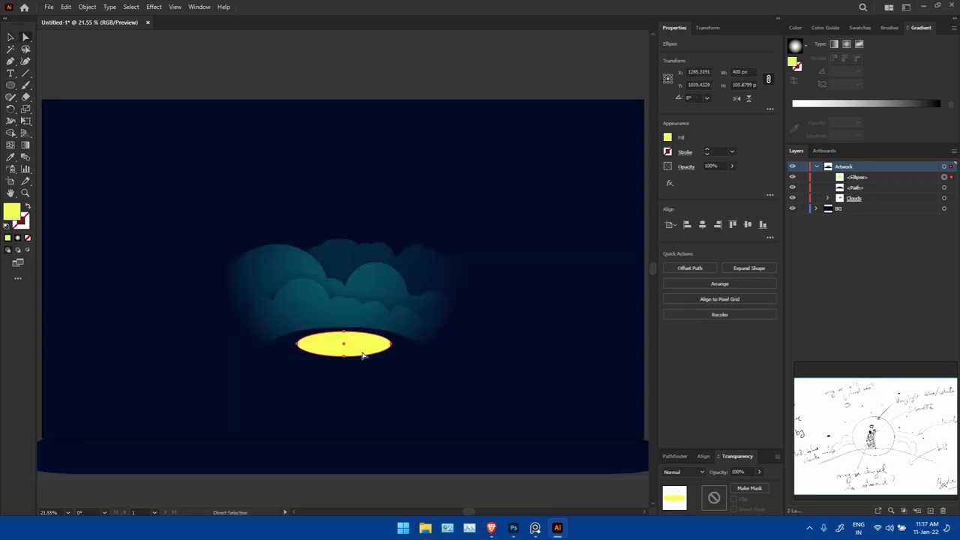
# Step: Open the Effect menu for the selected ellipse
pyautogui.click(154, 7)
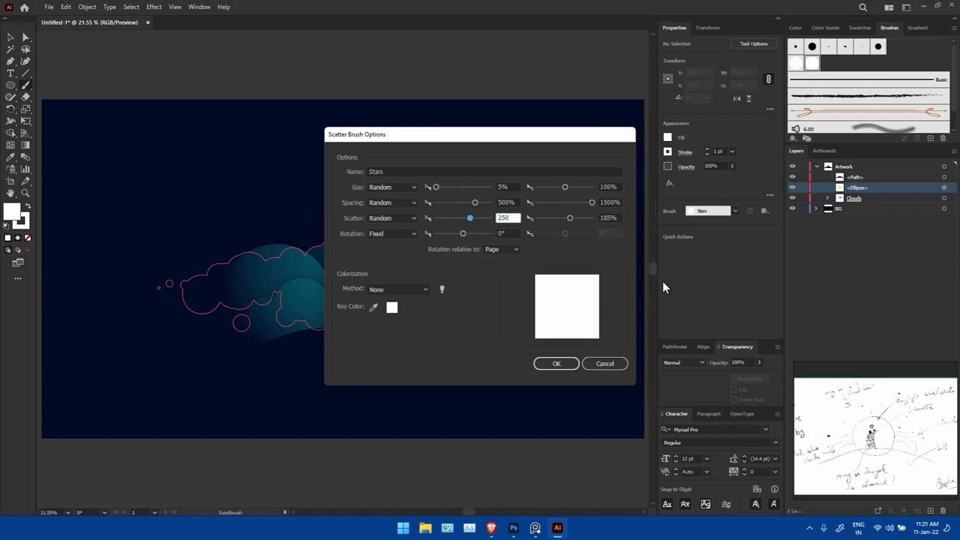
# Step: Confirm the Stars brush, scatter star strokes across the sky, and paste a white moon circle
pyautogui.press('Return')
pyautogui.rightClick(840, 447)
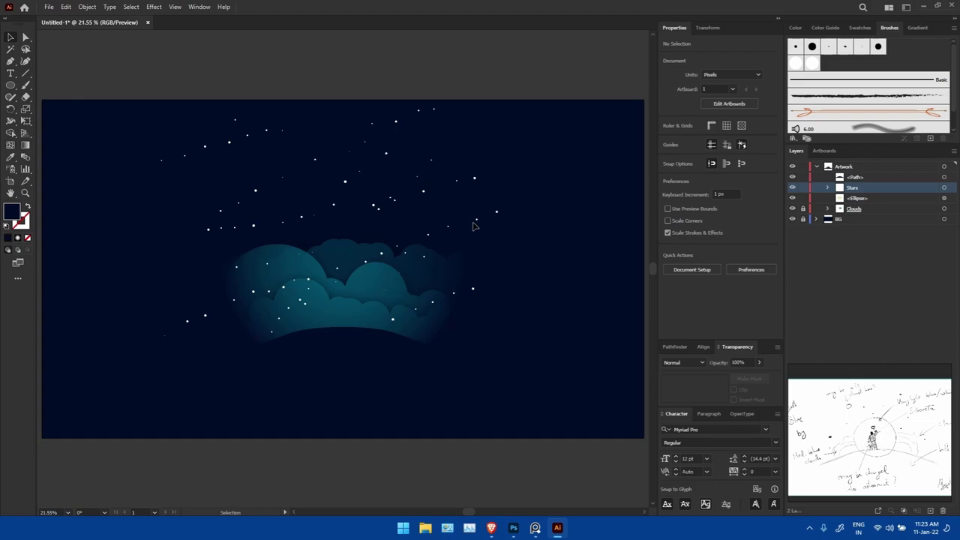
pyautogui.click(473, 225)
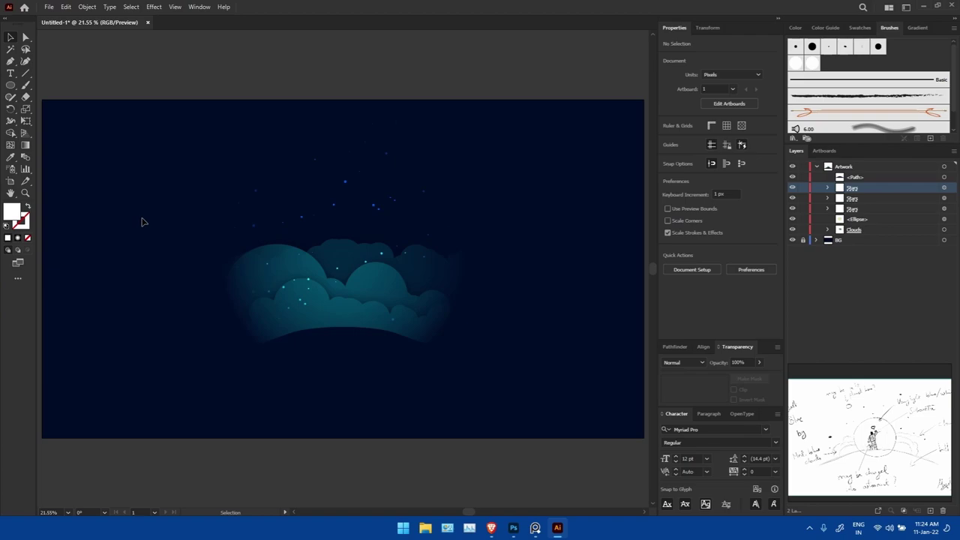
pyautogui.hotkey('ctrl', 'v')
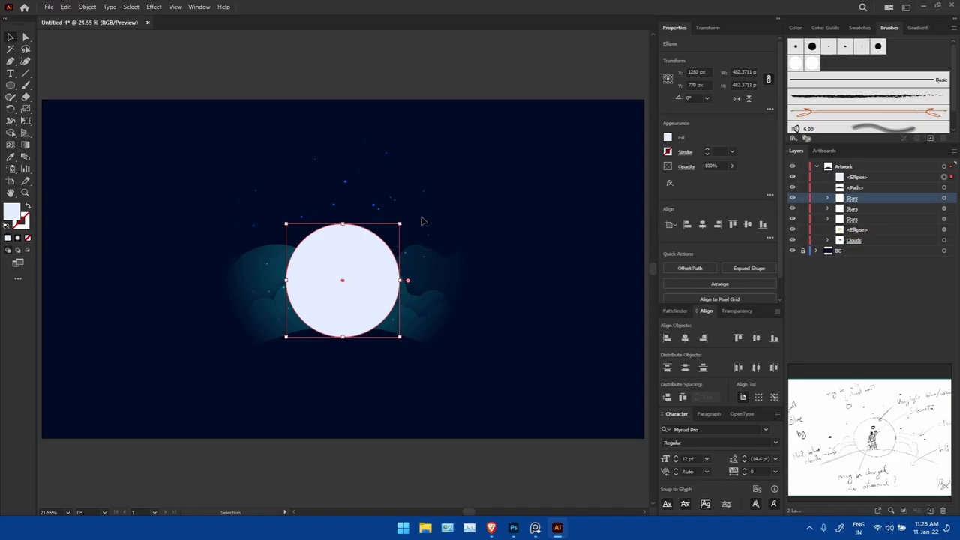
# Step: Scale moon copies outward into glow rings and move the ellipse layer above Clouds
pyautogui.moveTo(400, 224); pyautogui.dragTo(399, 227)
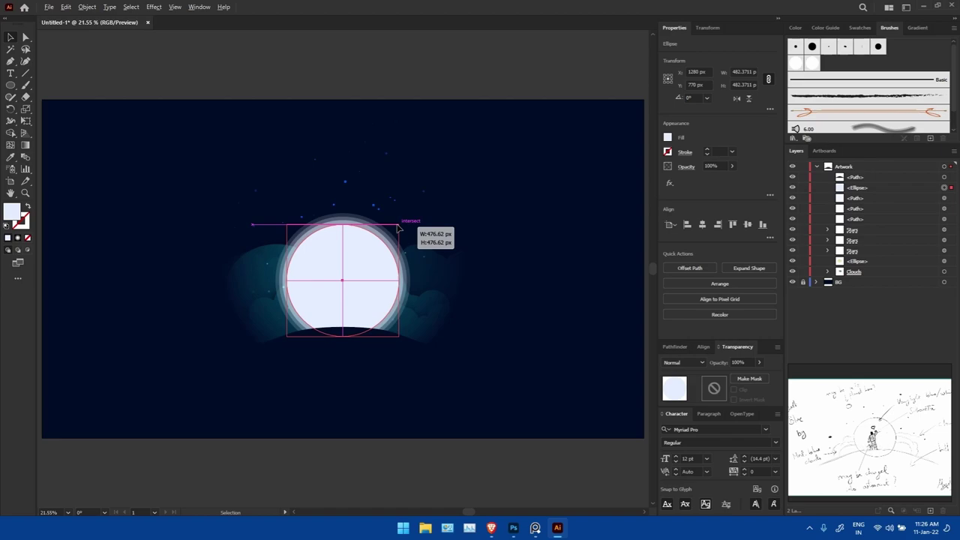
pyautogui.moveTo(398, 227); pyautogui.dragTo(399, 227)
pyautogui.click(439, 211)
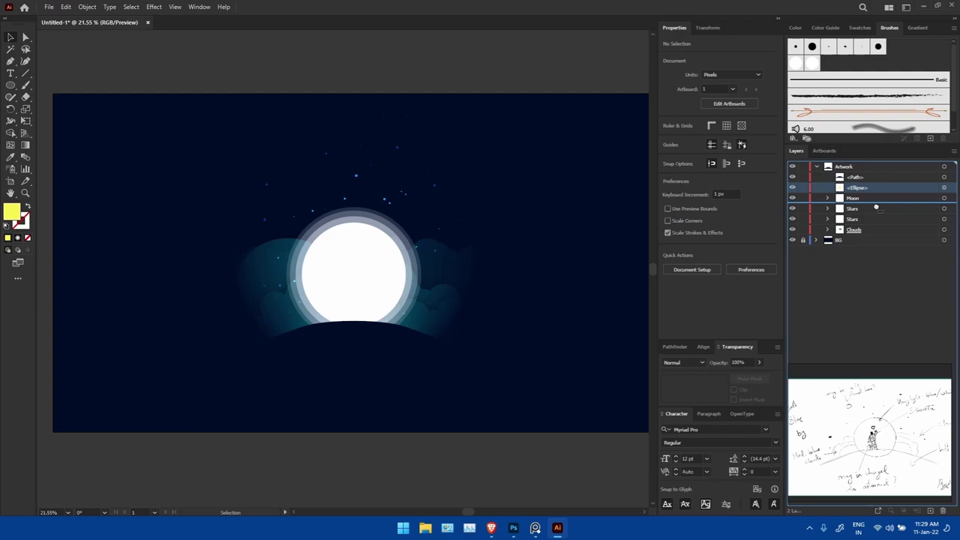
pyautogui.moveTo(876, 208); pyautogui.dragTo(889, 225)
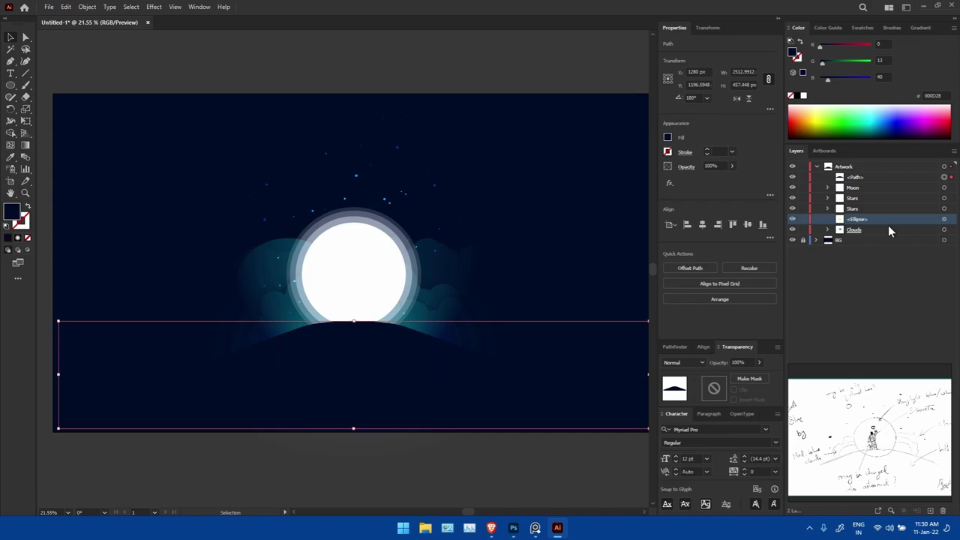
# Step: Select the Moon group, then switch to the browser to find a couple silhouette
pyautogui.click(409, 281)
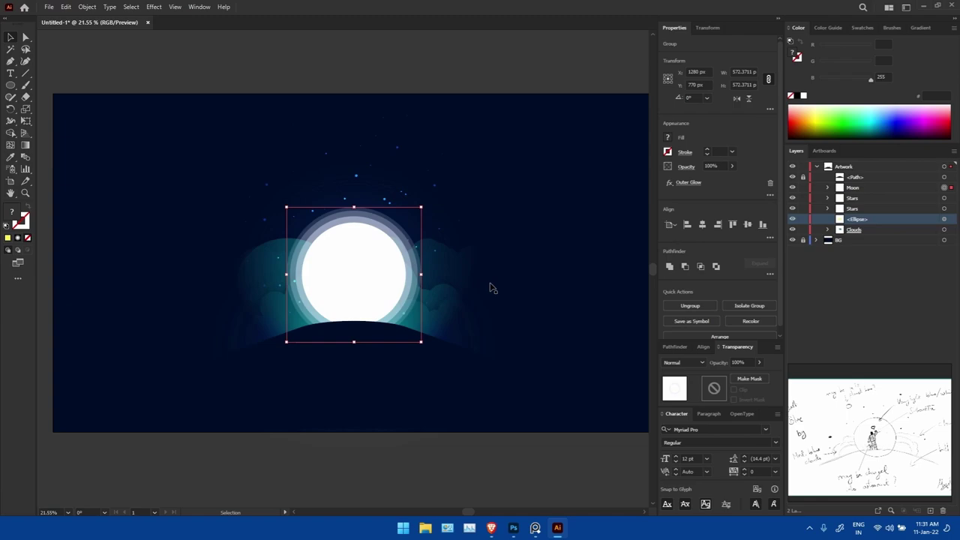
pyautogui.hotkey('alt', 'Tab')
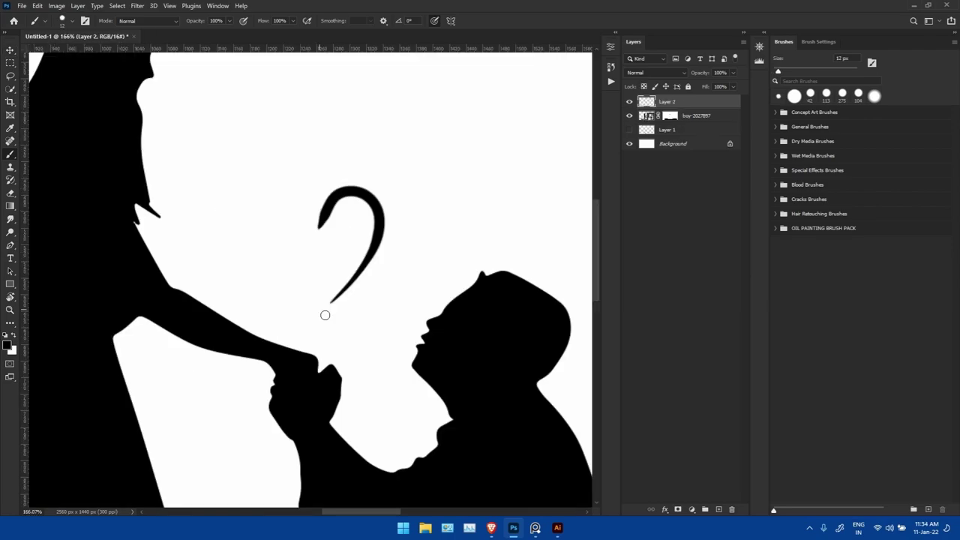
# Step: Draw the left half of a small heart shape
pyautogui.moveTo(331, 302); pyautogui.dragTo(318, 238)
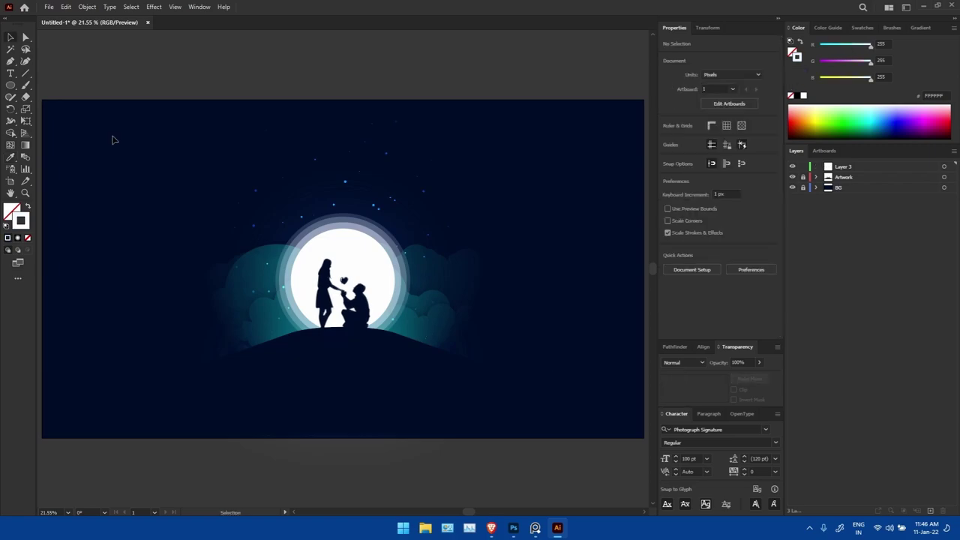
# Step: Export the night scene artwork as a PNG image named Preprocess.png
pyautogui.click(49, 7)
pyautogui.moveTo(69, 203)
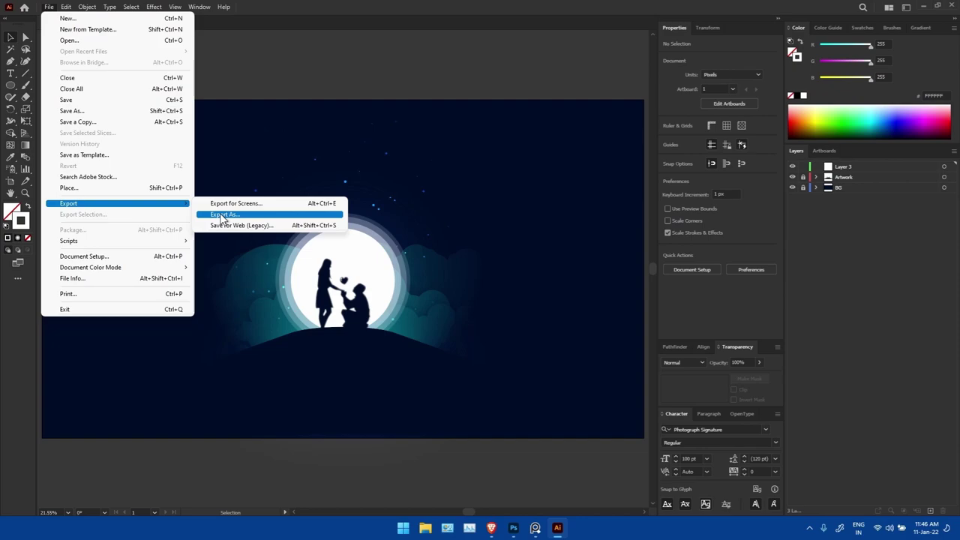
pyautogui.click(223, 217)
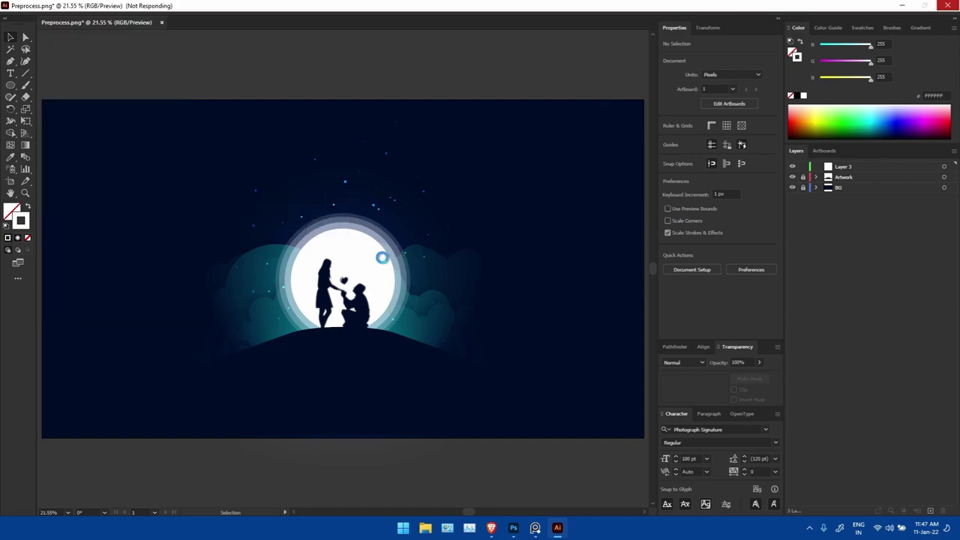